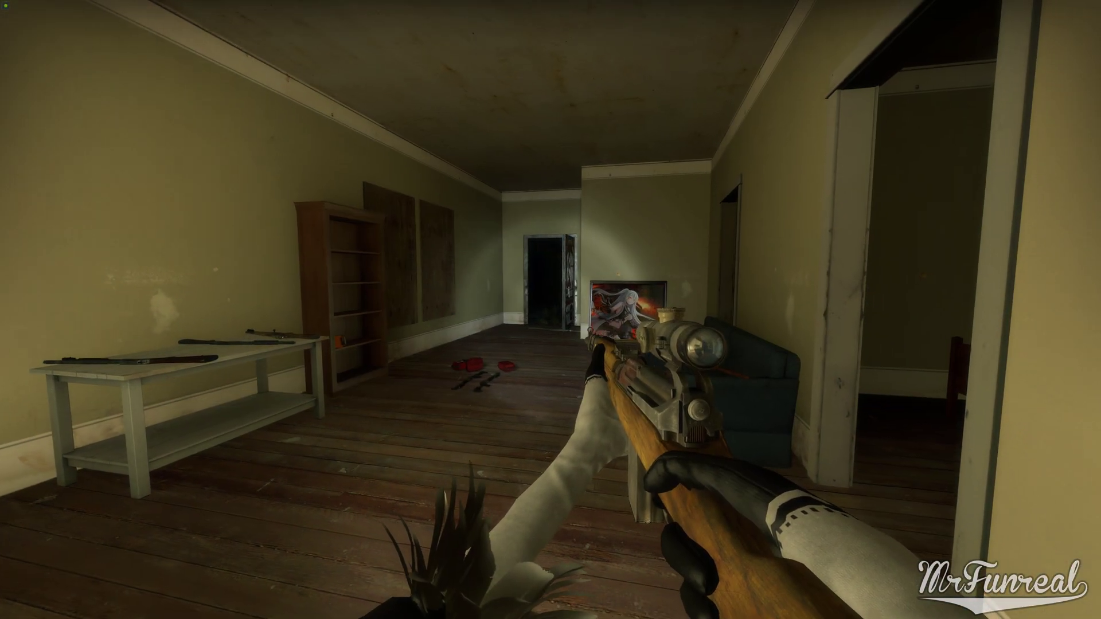
{"action": "key", "text": "w"}
{"action": "key", "text": "w"}
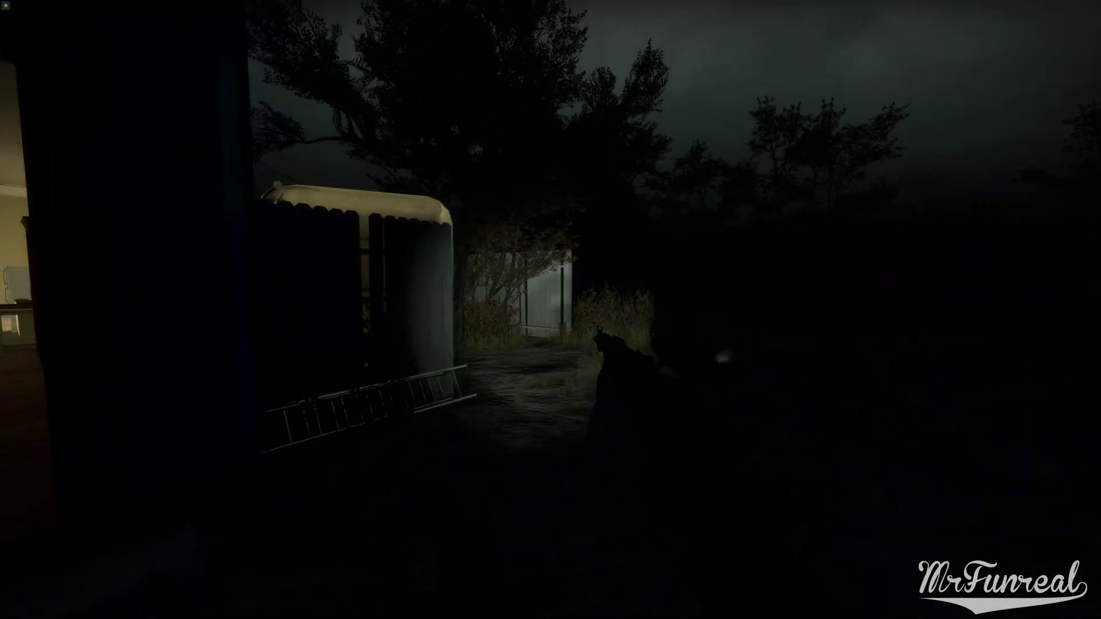
{"action": "key", "text": "w"}
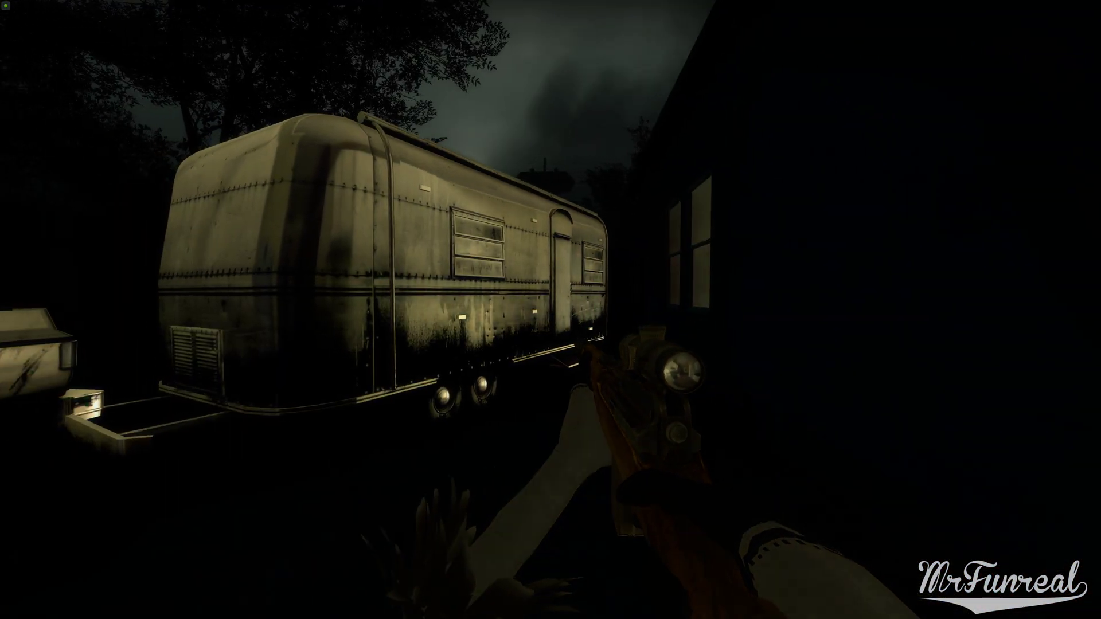
{"action": "key", "text": "a"}
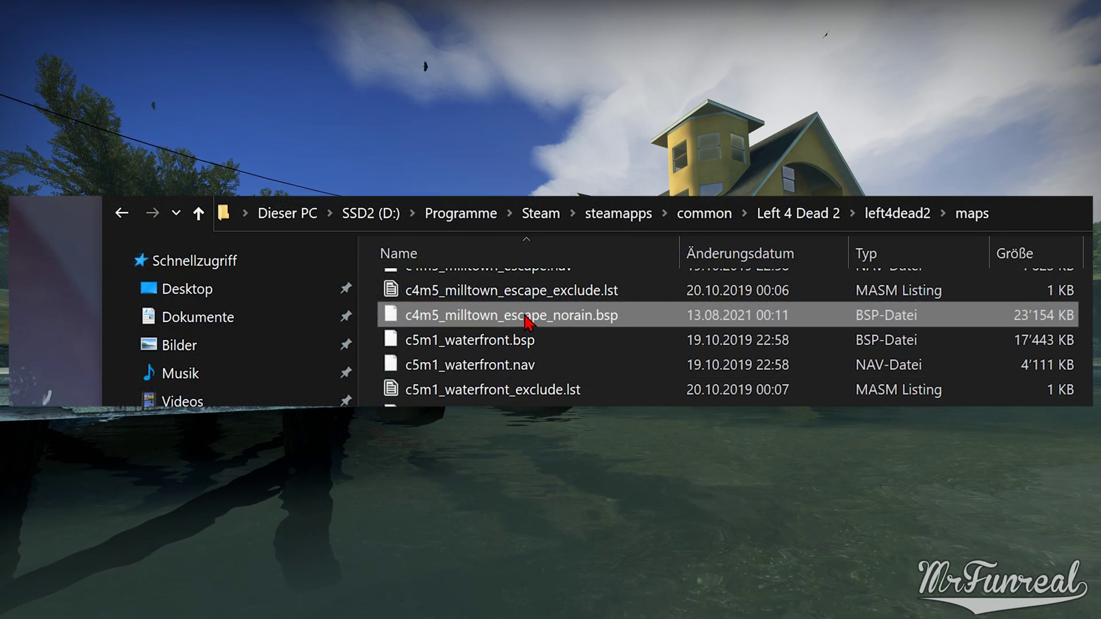
Copy c4m5_milltown_escape_norain.bsp from the game's maps folder to the desktop
{"action": "left_click_drag", "start_coordinate": [526, 319], "coordinate": [49, 312]}
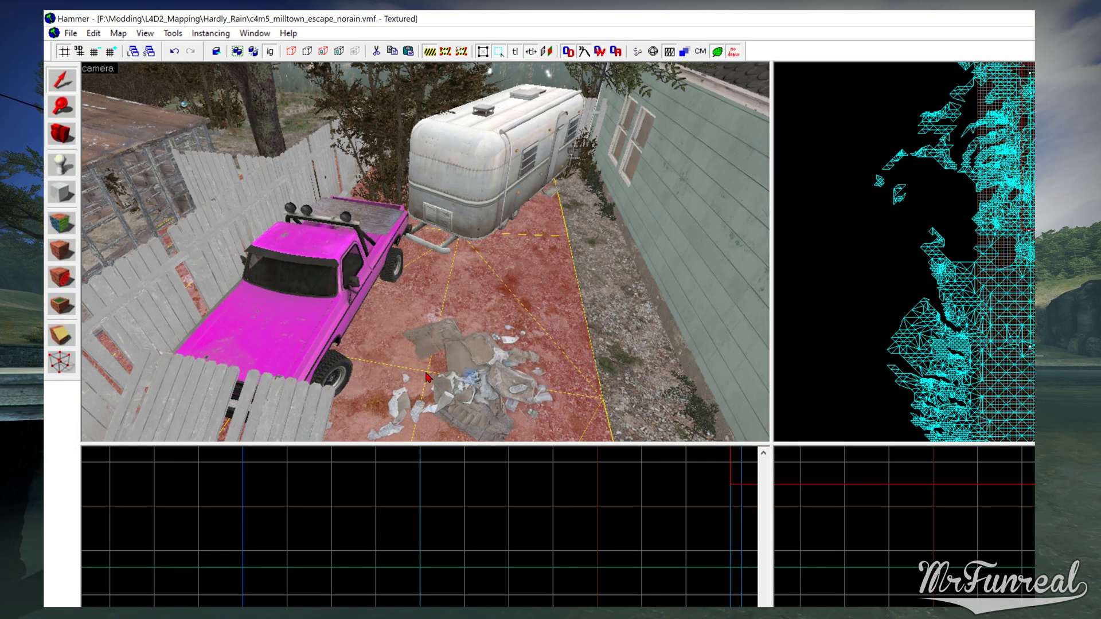
In Hammer, place an entity on the ground beside the pink pickup truck and change its class to env_cubemap
{"action": "left_click", "coordinate": [61, 165]}
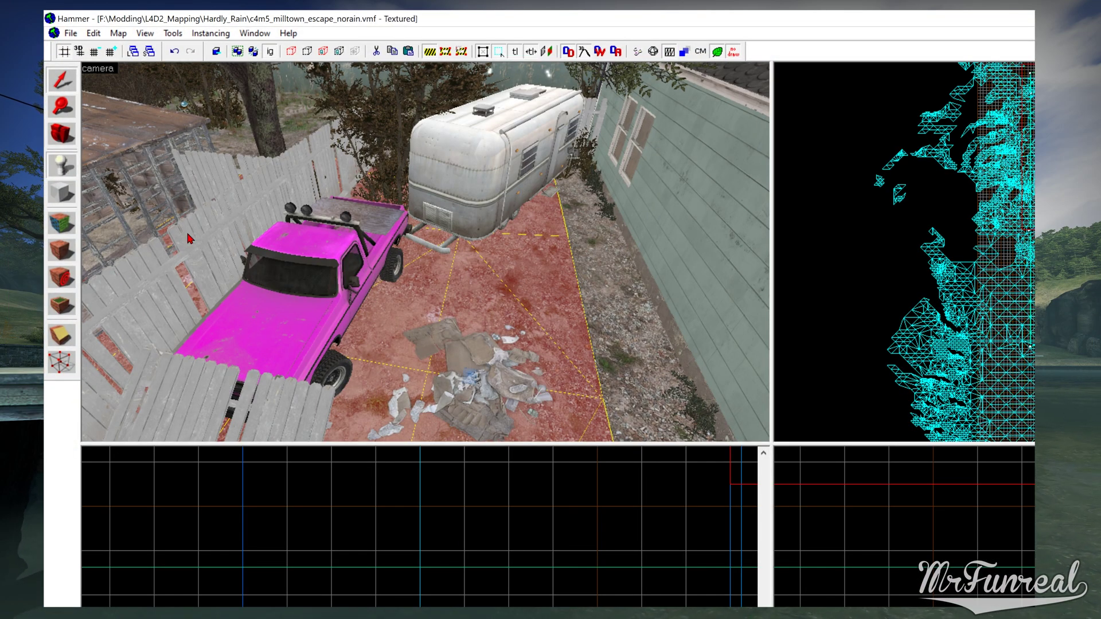
{"action": "left_click", "coordinate": [385, 285]}
{"action": "left_click", "coordinate": [62, 80]}
{"action": "double_click", "coordinate": [392, 244]}
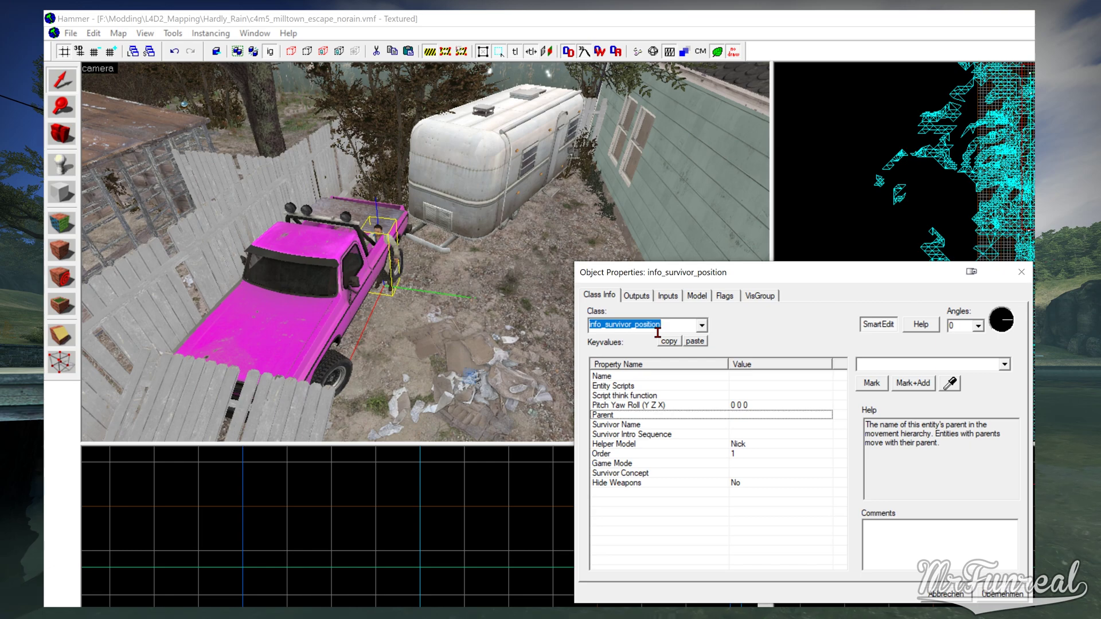
{"action": "type", "text": "env_cubemap"}
{"action": "left_click", "coordinate": [1002, 594]}
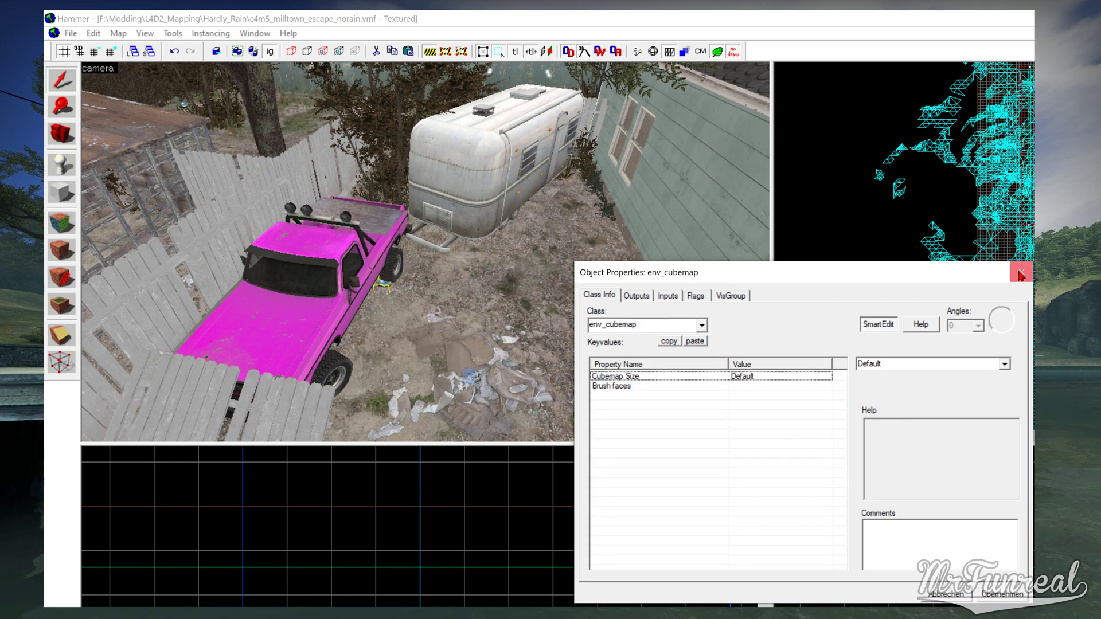
{"action": "left_click", "coordinate": [1021, 272]}
Cut the env_cubemap and paste it onto the pink truck's roof, the trailer's roof and beside the green house
{"action": "key", "text": "ctrl+x"}
{"action": "key", "text": "ctrl+v"}
{"action": "left_click", "coordinate": [510, 106]}
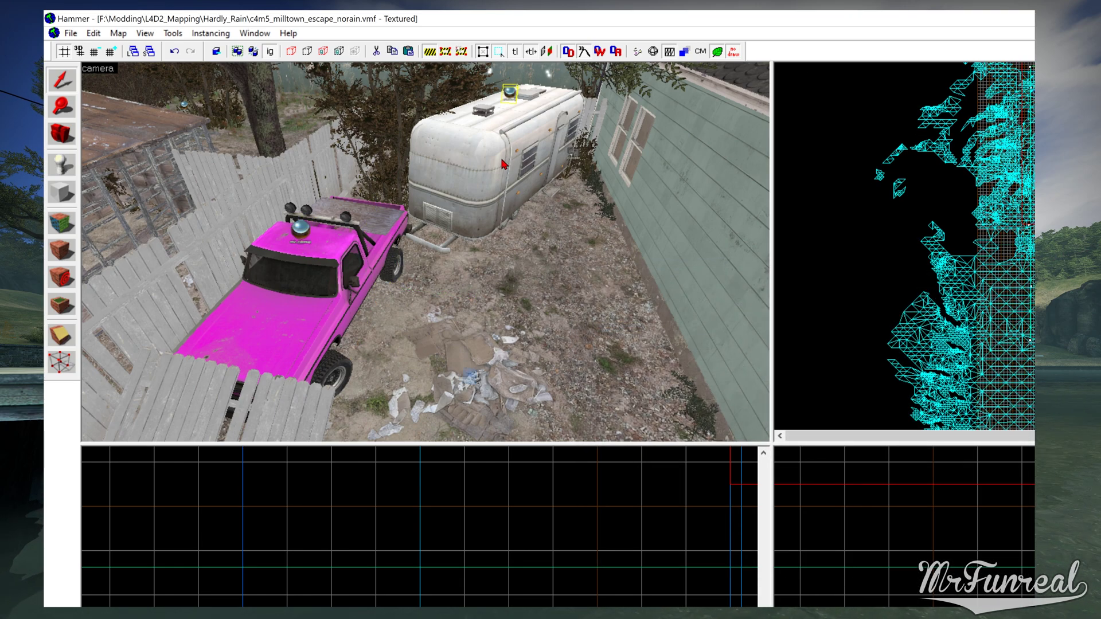
{"action": "key", "text": "ctrl+v"}
{"action": "key", "text": "z"}
{"action": "key", "text": "w"}
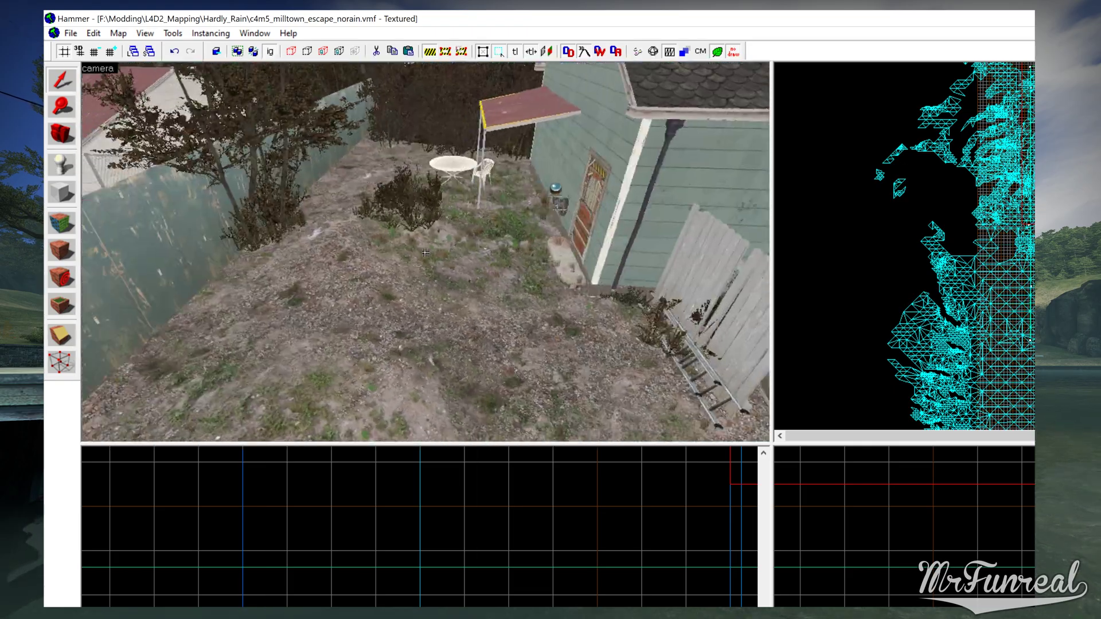
{"action": "key", "text": "z"}
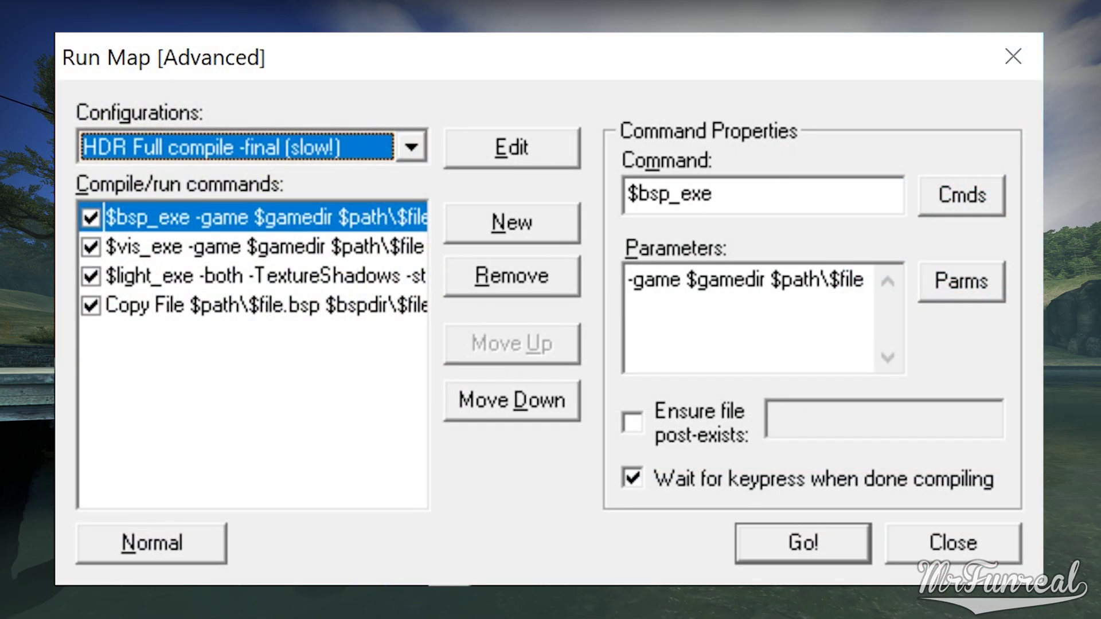
Select the HDR ONLY compile configuration, review its $light_exe and $vis_exe commands, and run the map compile
{"action": "left_click", "coordinate": [411, 148]}
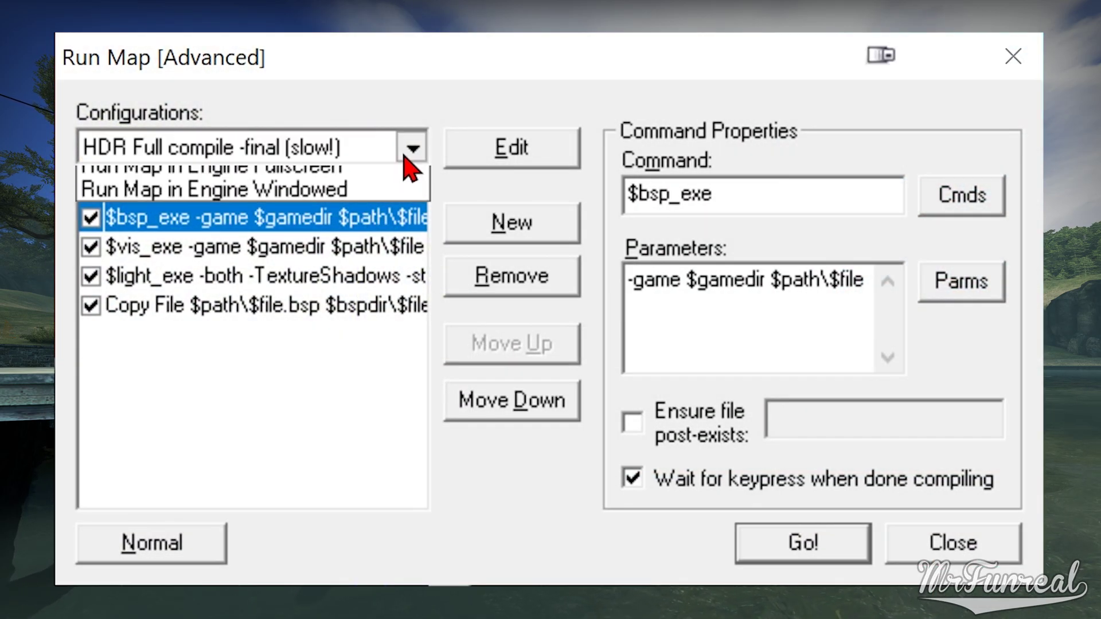
{"action": "left_click", "coordinate": [132, 277]}
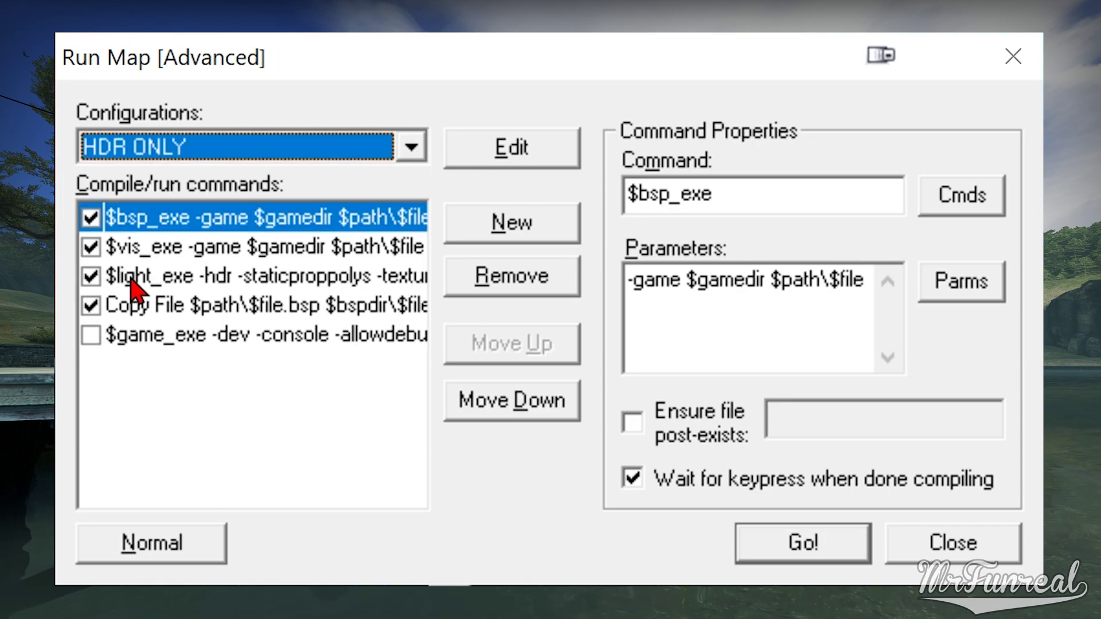
{"action": "left_click", "coordinate": [130, 309]}
{"action": "left_click", "coordinate": [138, 281]}
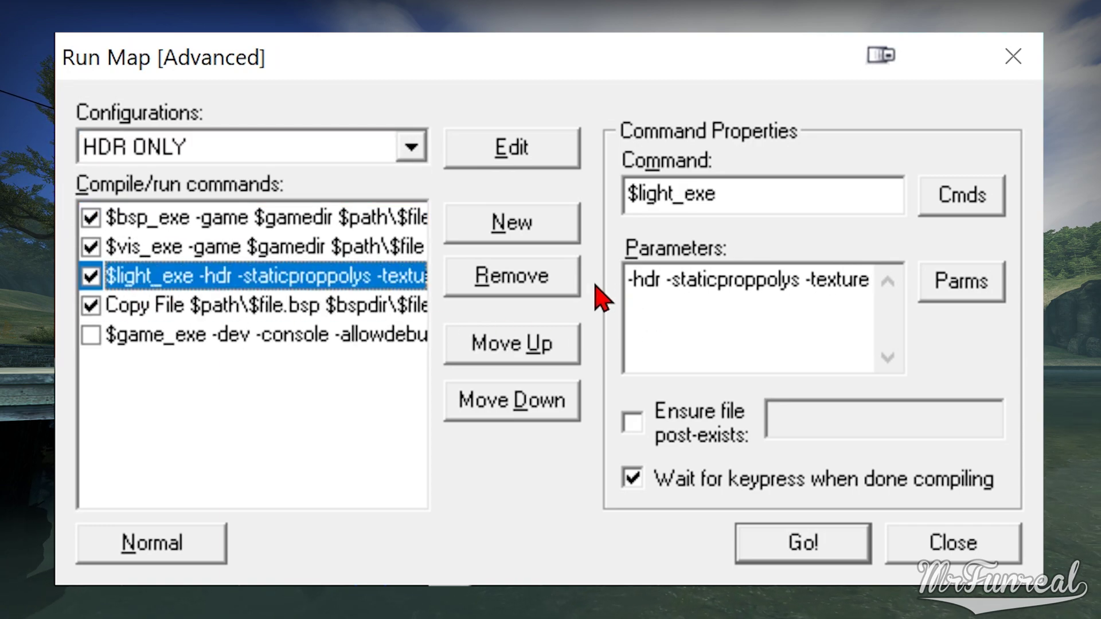
{"action": "left_click", "coordinate": [297, 258]}
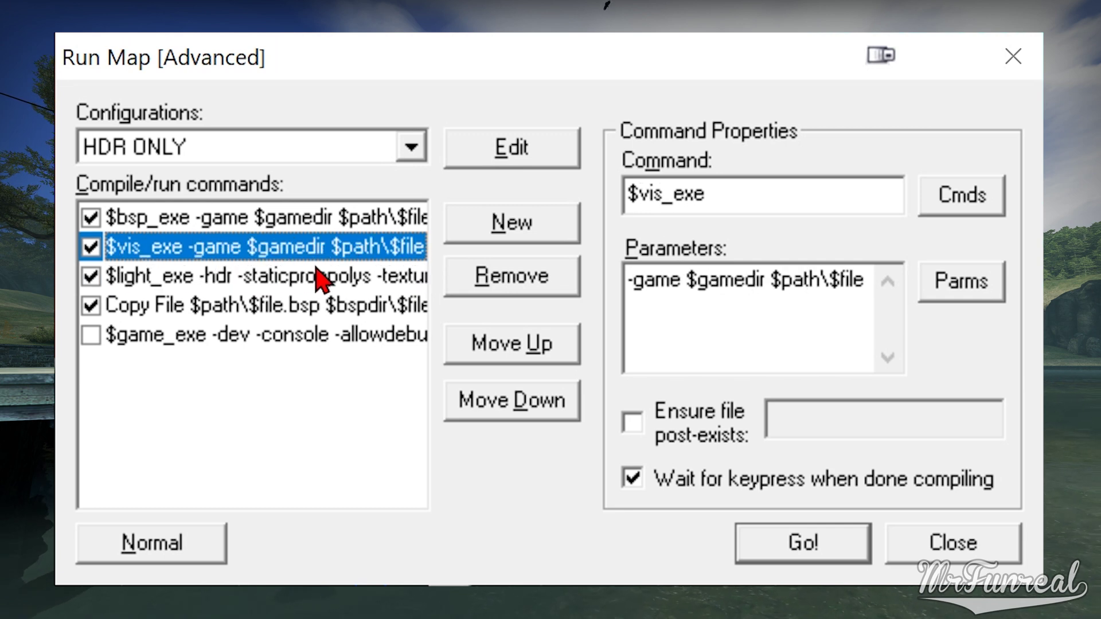
{"action": "left_click", "coordinate": [771, 547]}
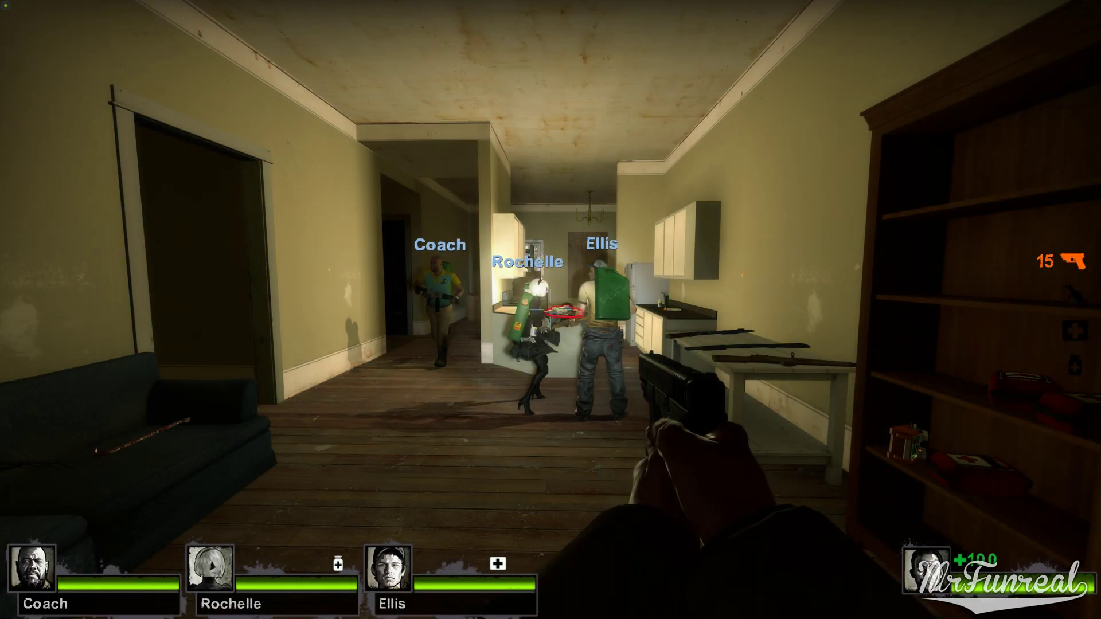
In Left 4 Dead 2, set sv_cheats and god to 1, equip the env balls, and examine the reflections inside the house and outdoors
{"action": "key", "text": "grave"}
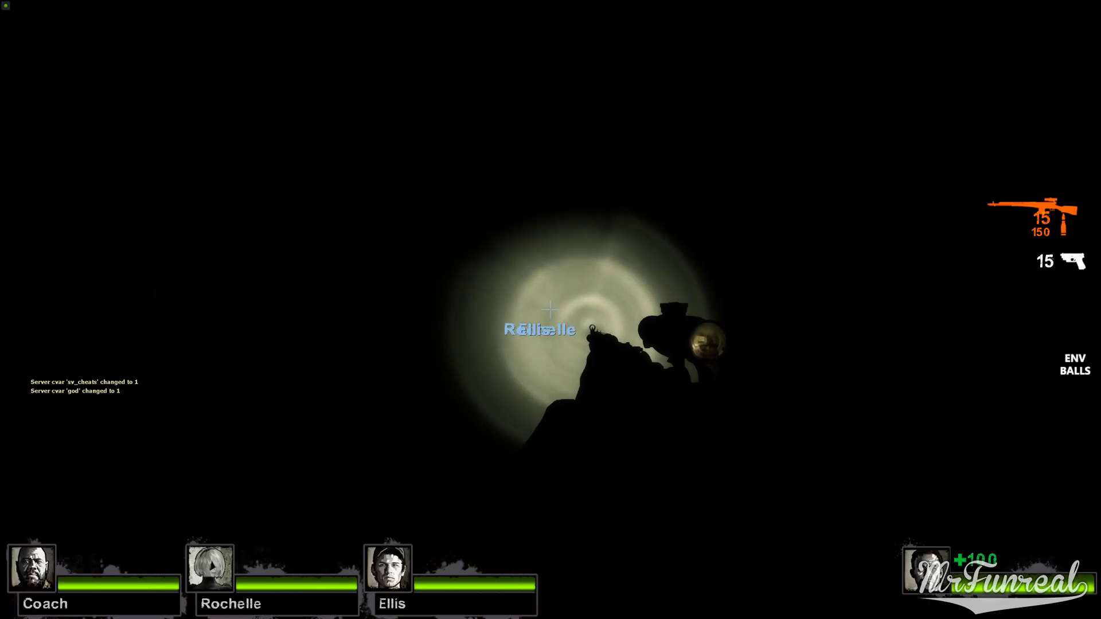
{"action": "key", "text": "4"}
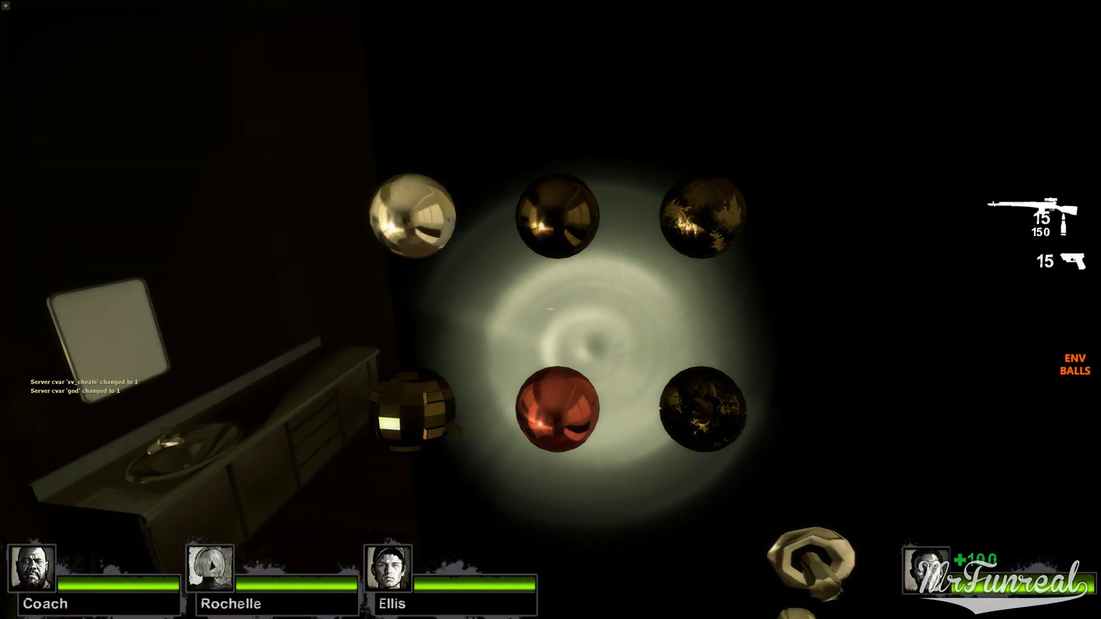
{"action": "key", "text": "w"}
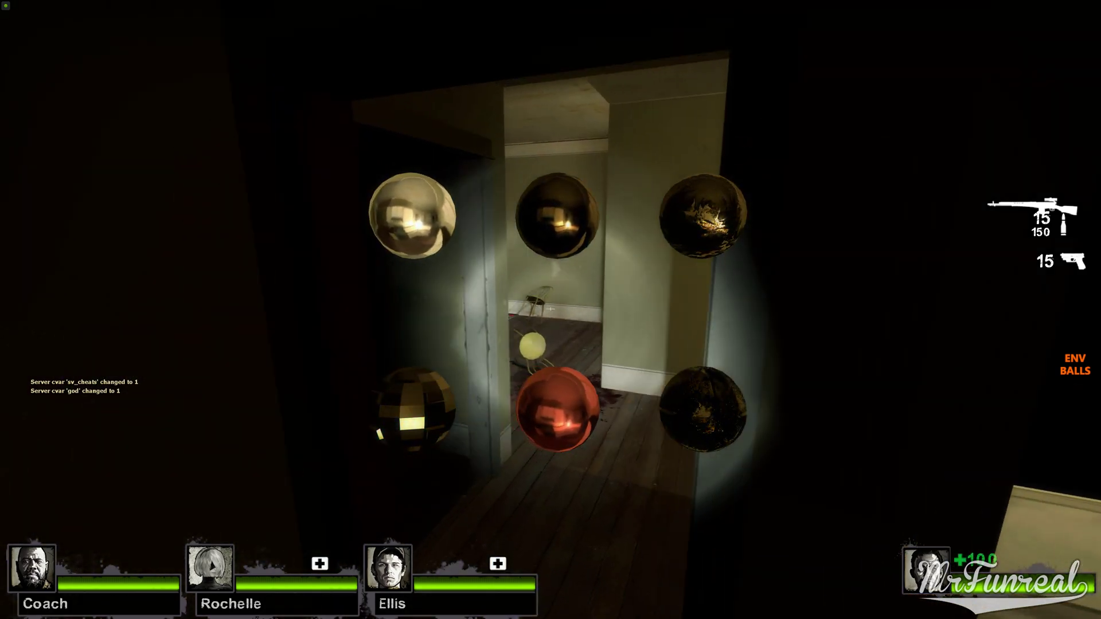
{"action": "key", "text": "w"}
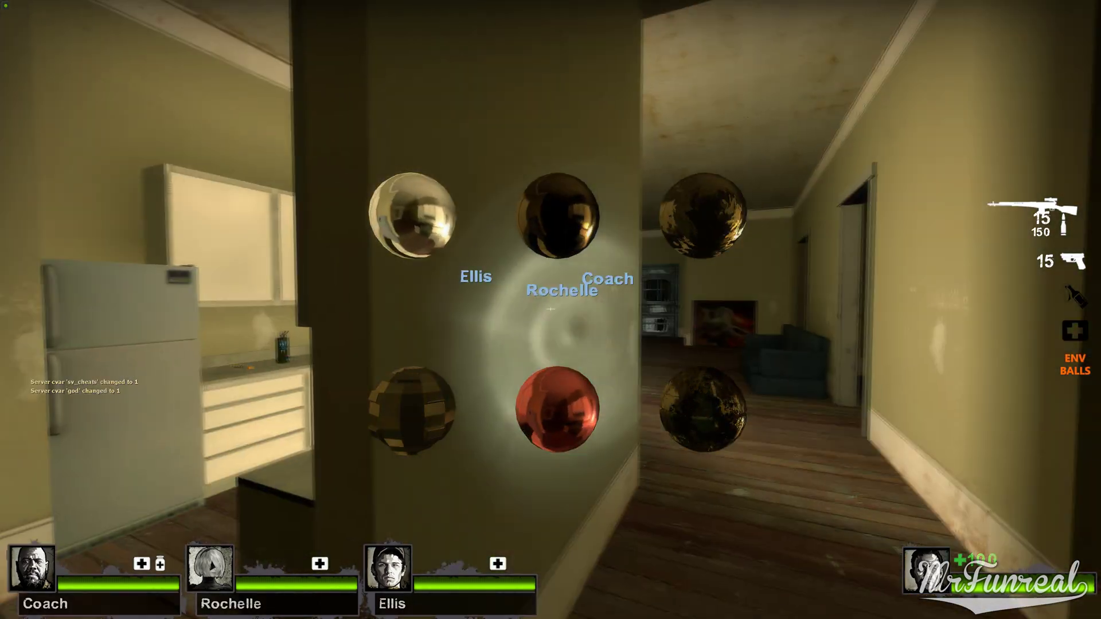
{"action": "key", "text": "w"}
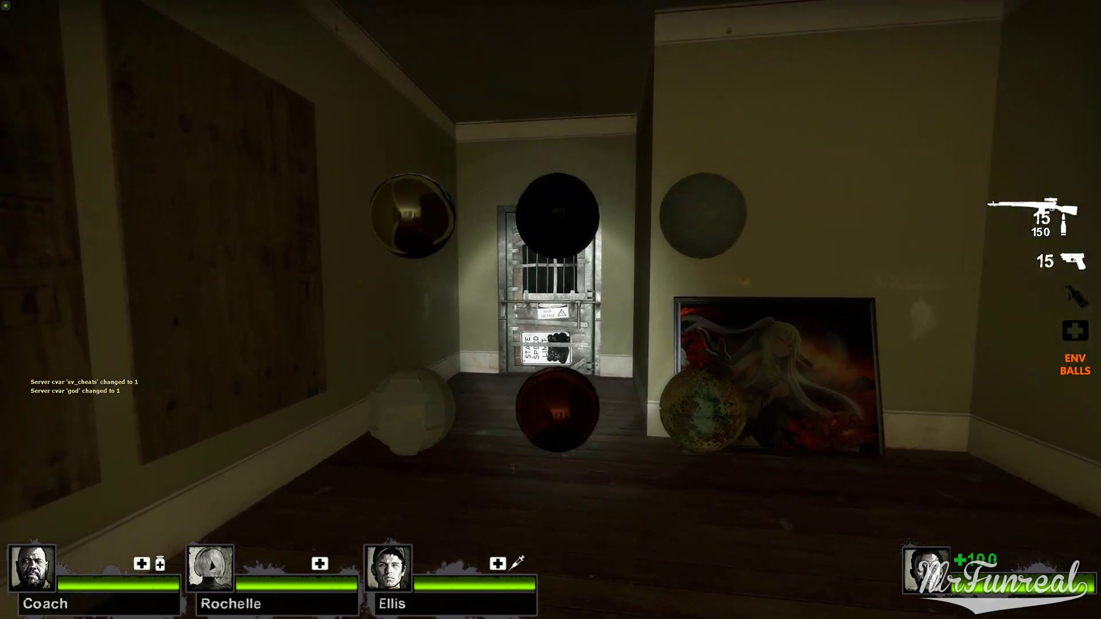
{"action": "key", "text": "w"}
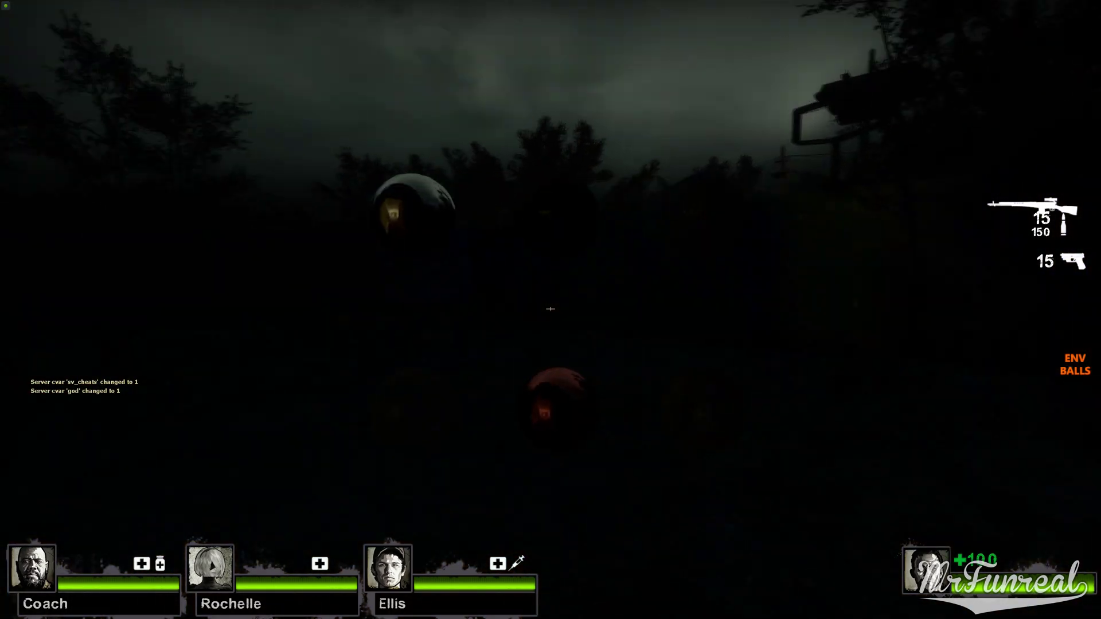
{"action": "key", "text": "w"}
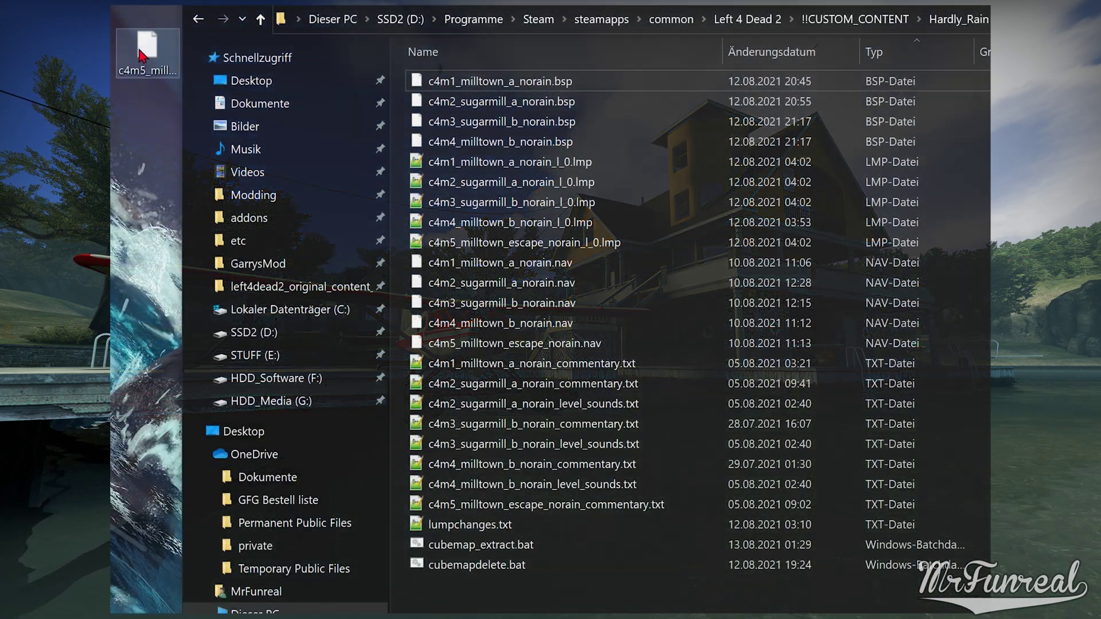
Copy c4m5_milltown_escape_norain.bsp from the desktop into the Hardly_Rain maps folder
{"action": "left_click_drag", "start_coordinate": [146, 45], "coordinate": [401, 548]}
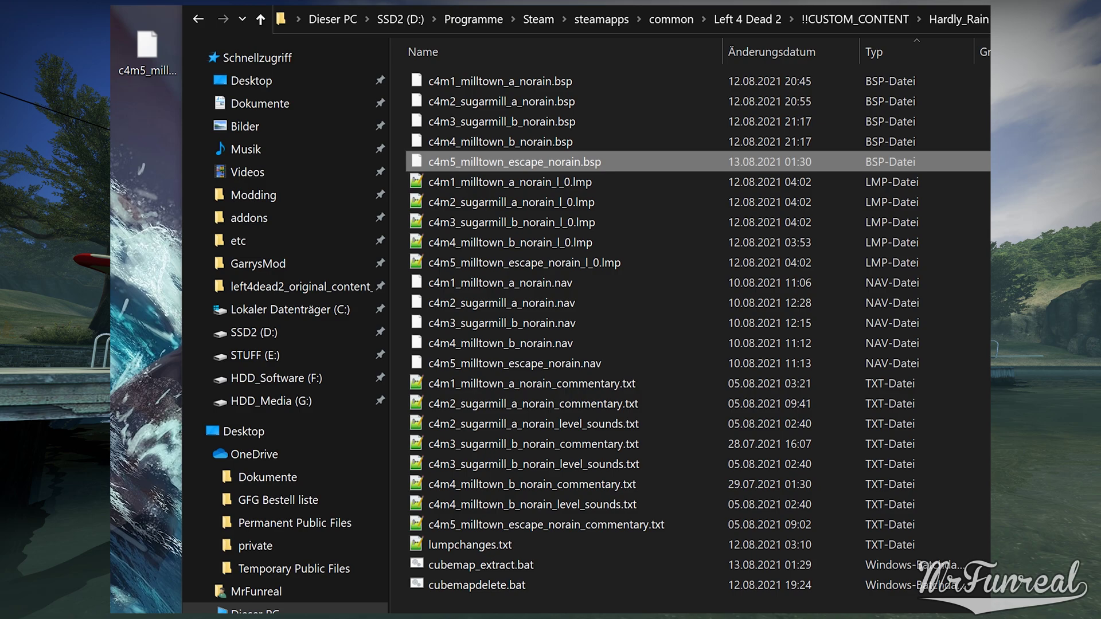
Edit cubemap_extract.bat in Notepad++, removing the bspname1 to bspname4 definitions and their delete and extract commands, and save it
{"action": "right_click", "coordinate": [478, 565]}
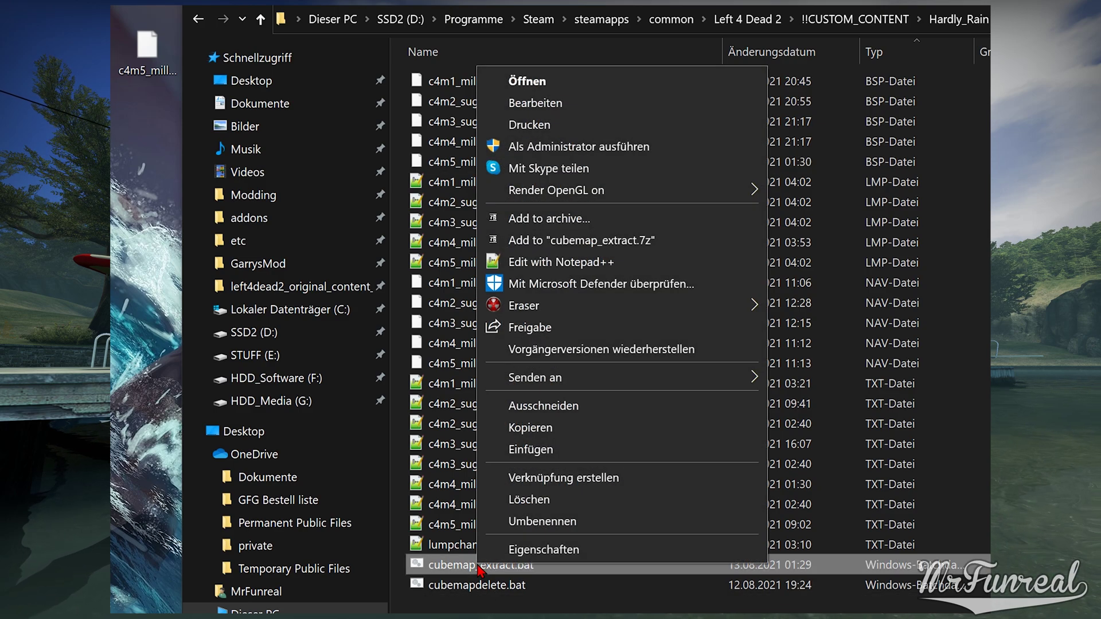
{"action": "left_click", "coordinate": [524, 262]}
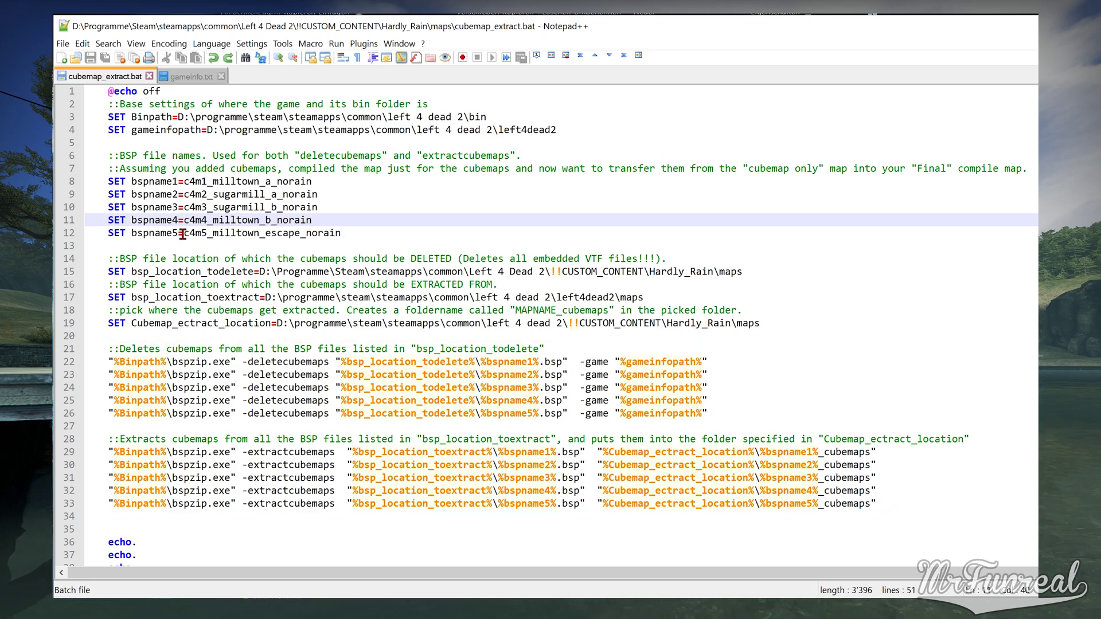
{"action": "left_click_drag", "start_coordinate": [96, 367], "coordinate": [797, 404]}
{"action": "key", "text": "Delete"}
{"action": "left_click_drag", "start_coordinate": [96, 413], "coordinate": [877, 453]}
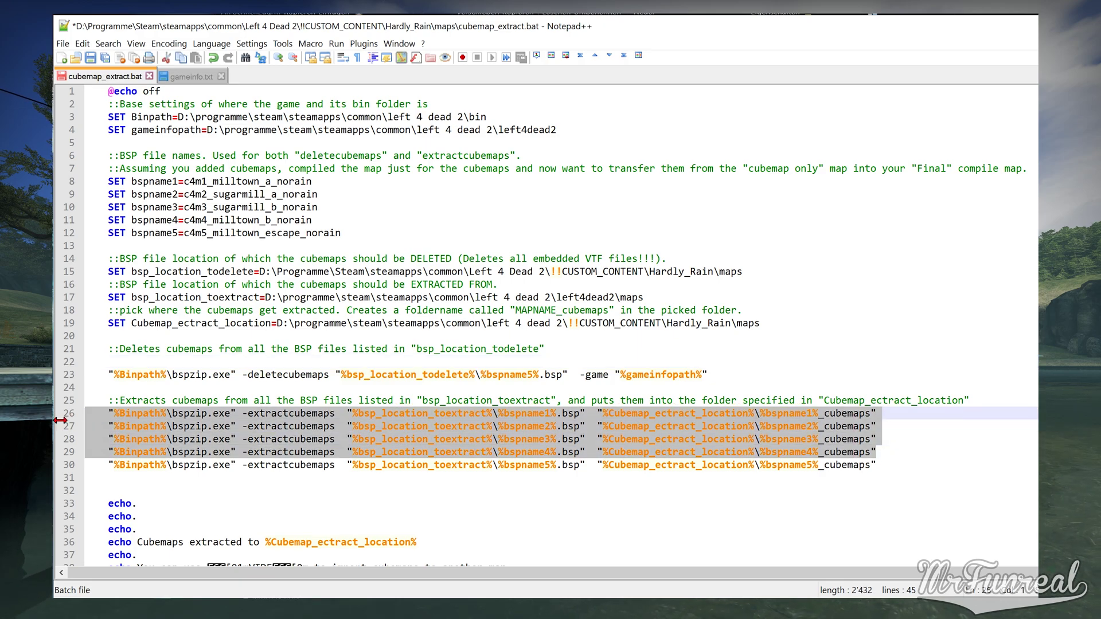
{"action": "key", "text": "Delete"}
{"action": "left_click_drag", "start_coordinate": [86, 181], "coordinate": [316, 222]}
{"action": "key", "text": "Delete"}
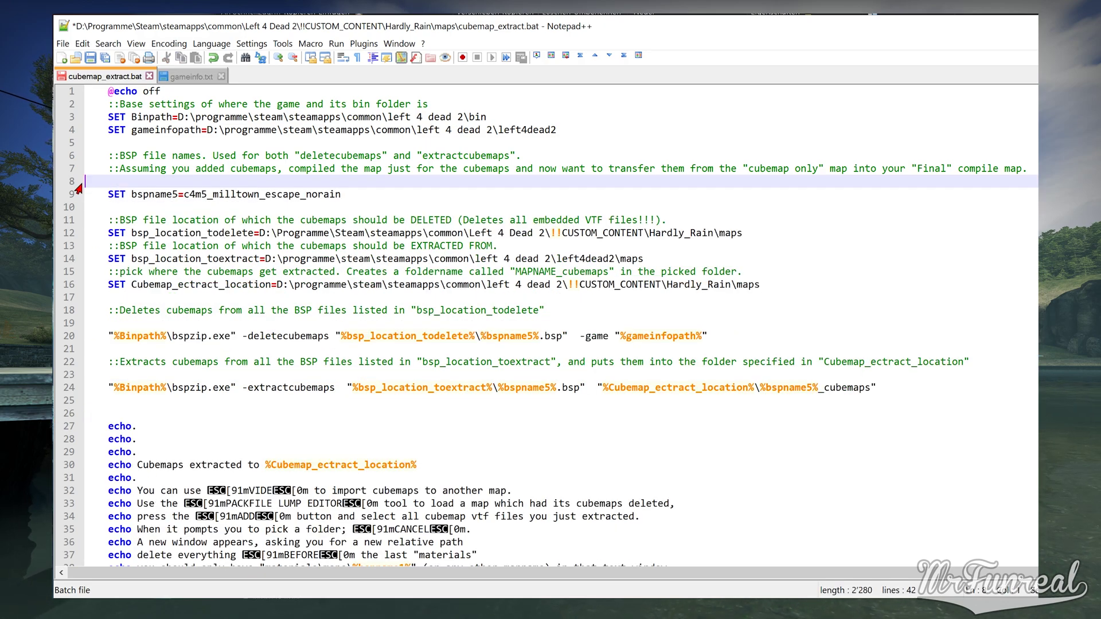
{"action": "key", "text": "ctrl+s"}
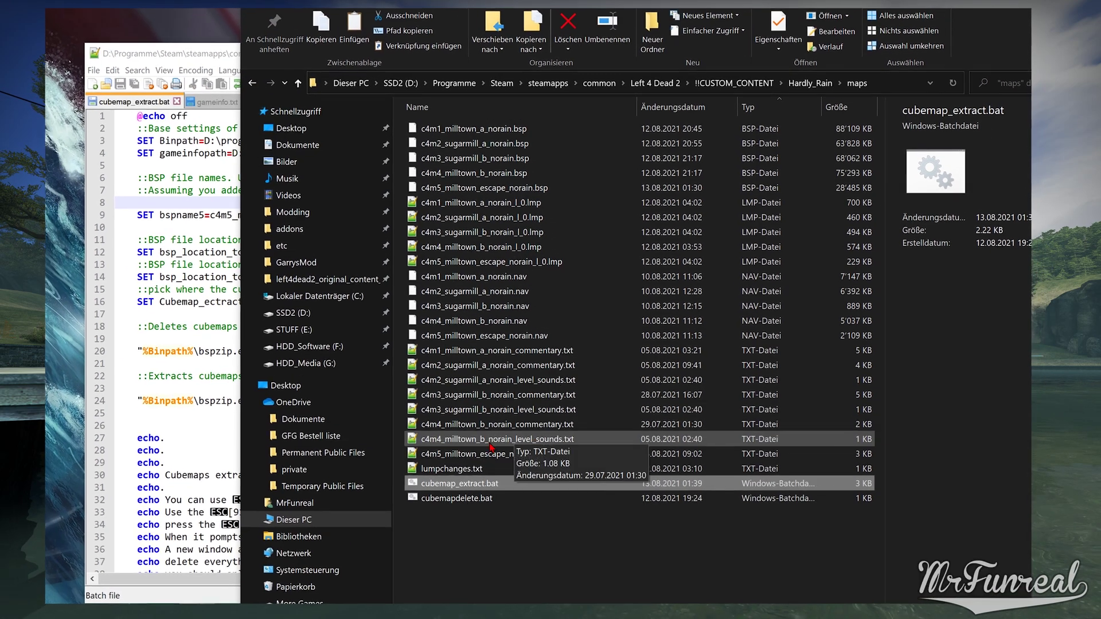
Run cubemap_extract.bat from the Hardly_Rain maps folder and close its console window once it finishes
{"action": "double_click", "coordinate": [438, 483]}
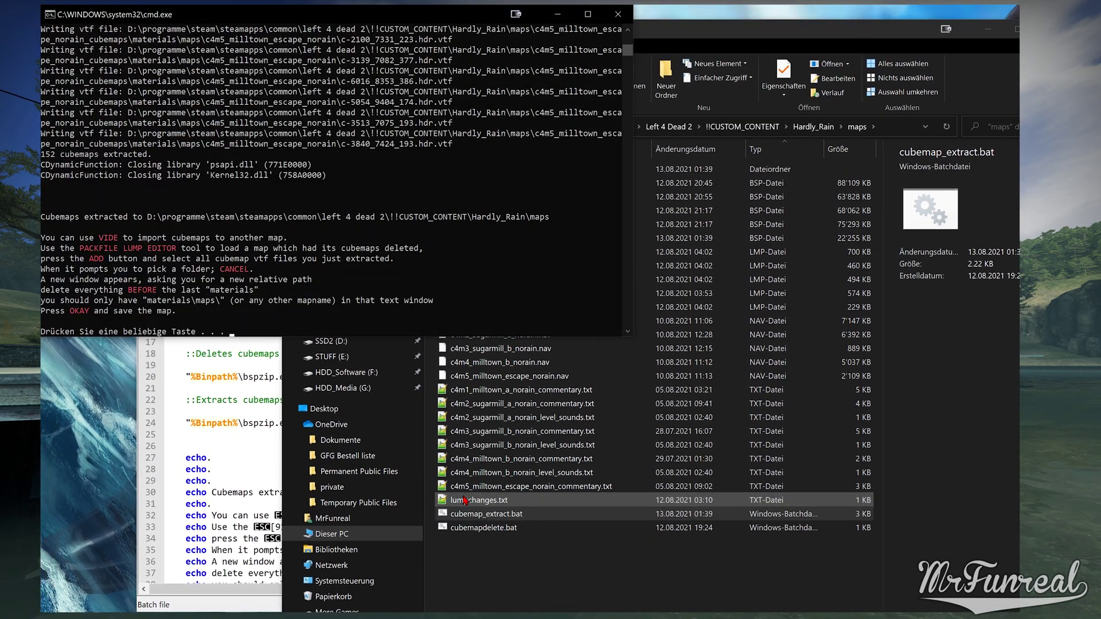
{"action": "left_click", "coordinate": [618, 13]}
Examine the extracted VTF files inside the c4m5_milltown_escape_norain_cubemaps folder, then return to the Hardly_Rain maps folder
{"action": "double_click", "coordinate": [516, 169]}
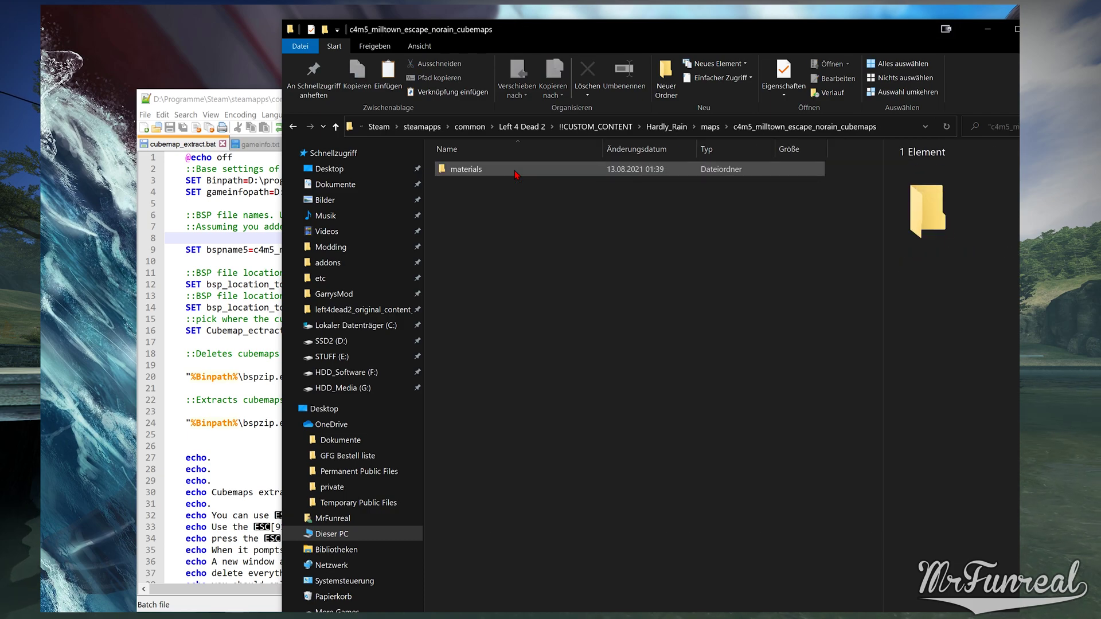
{"action": "double_click", "coordinate": [516, 172]}
{"action": "double_click", "coordinate": [516, 170]}
{"action": "double_click", "coordinate": [516, 170]}
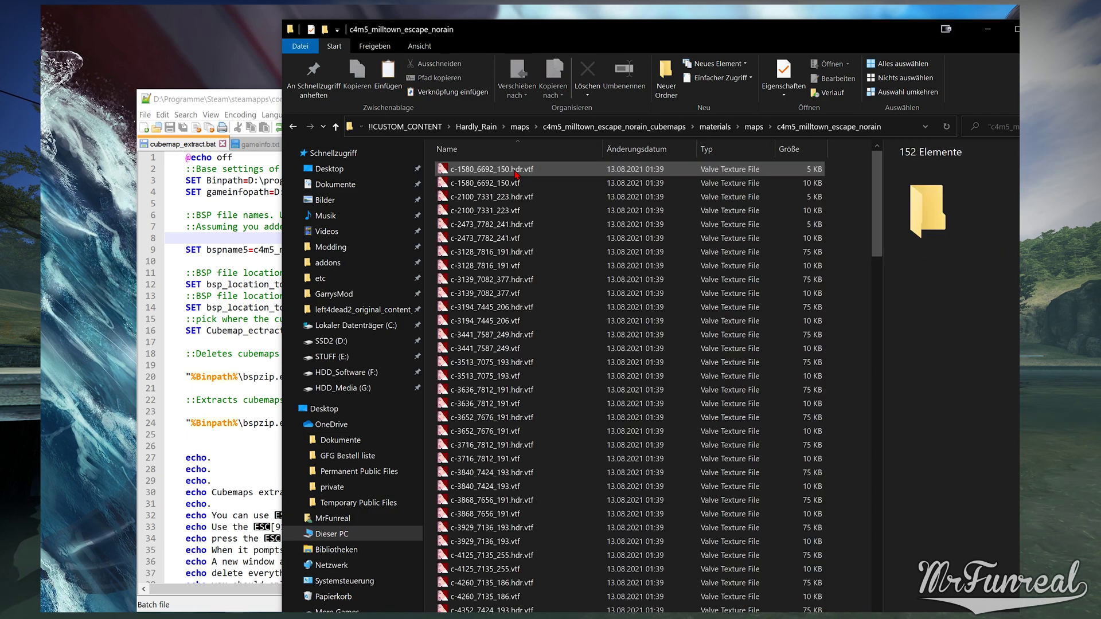
{"action": "left_click", "coordinate": [515, 170]}
{"action": "left_click", "coordinate": [513, 184]}
{"action": "key", "text": "Down"}
{"action": "key", "text": "Down"}
{"action": "key", "text": "Down"}
{"action": "key", "text": "Down"}
{"action": "key", "text": "Down"}
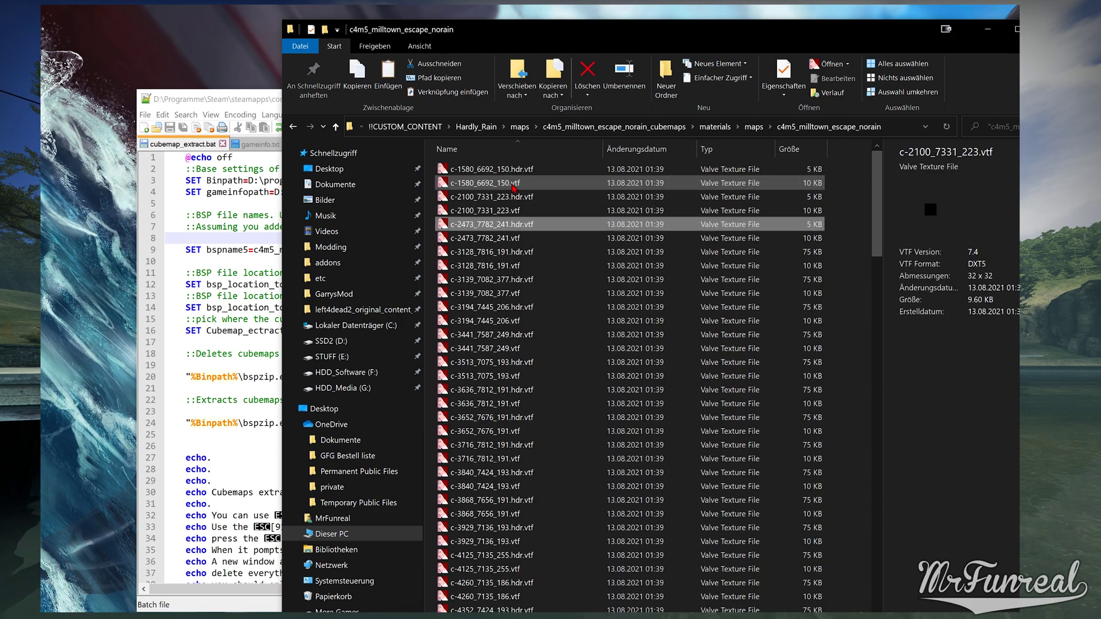
{"action": "left_click", "coordinate": [520, 127]}
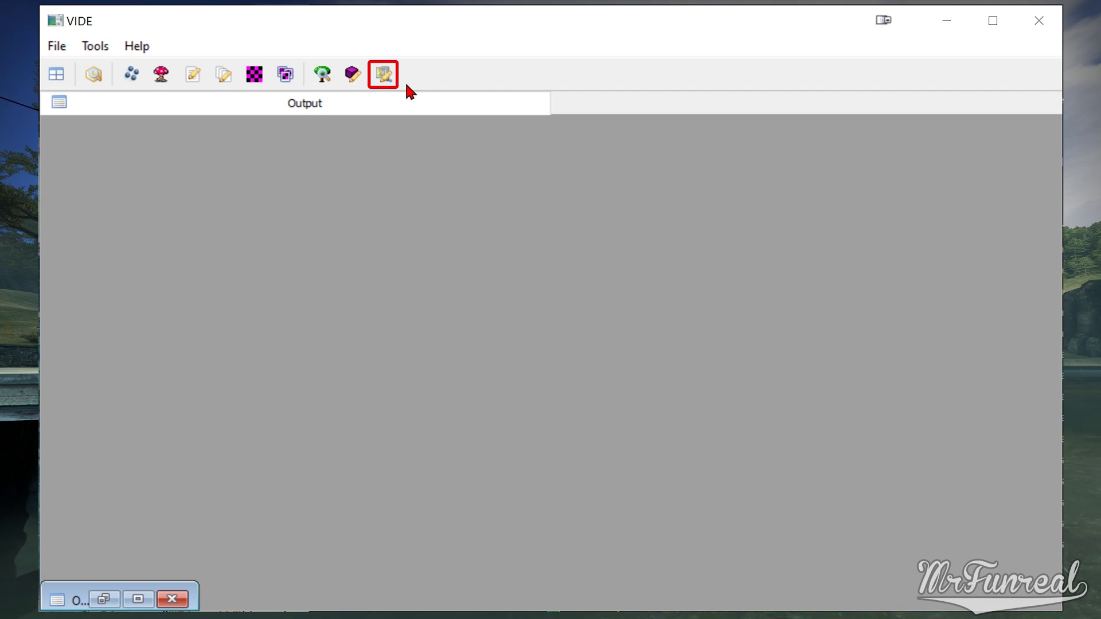
Open c4m5_milltown_escape_norain.bsp from the Hardly_Rain maps folder in the Pakfile Lump Editor
{"action": "left_click", "coordinate": [390, 73]}
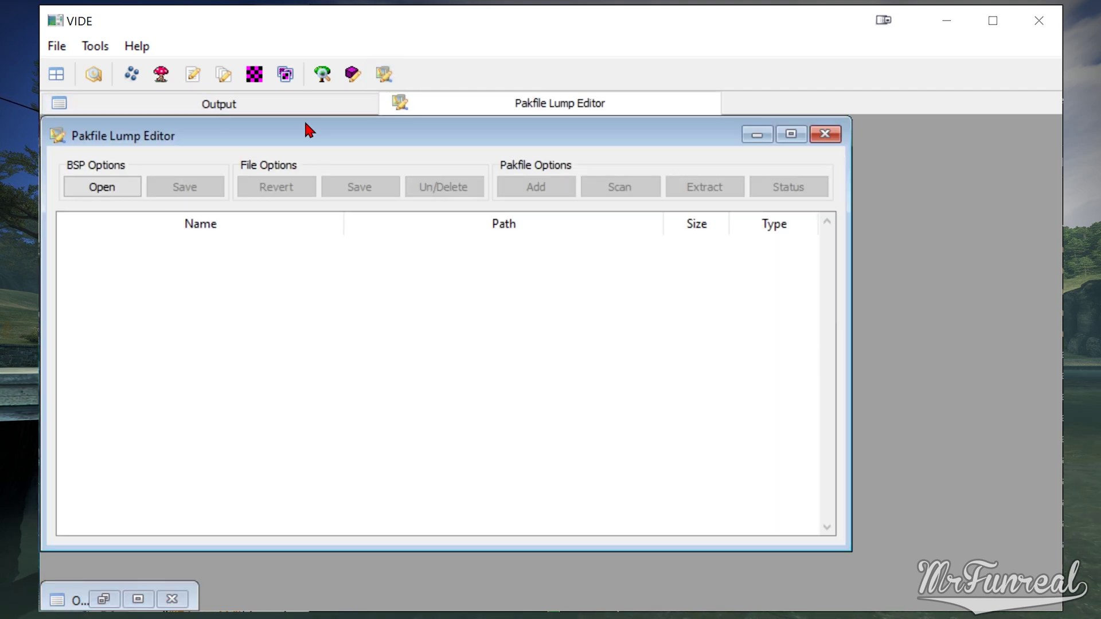
{"action": "left_click", "coordinate": [103, 187]}
{"action": "left_click", "coordinate": [218, 89]}
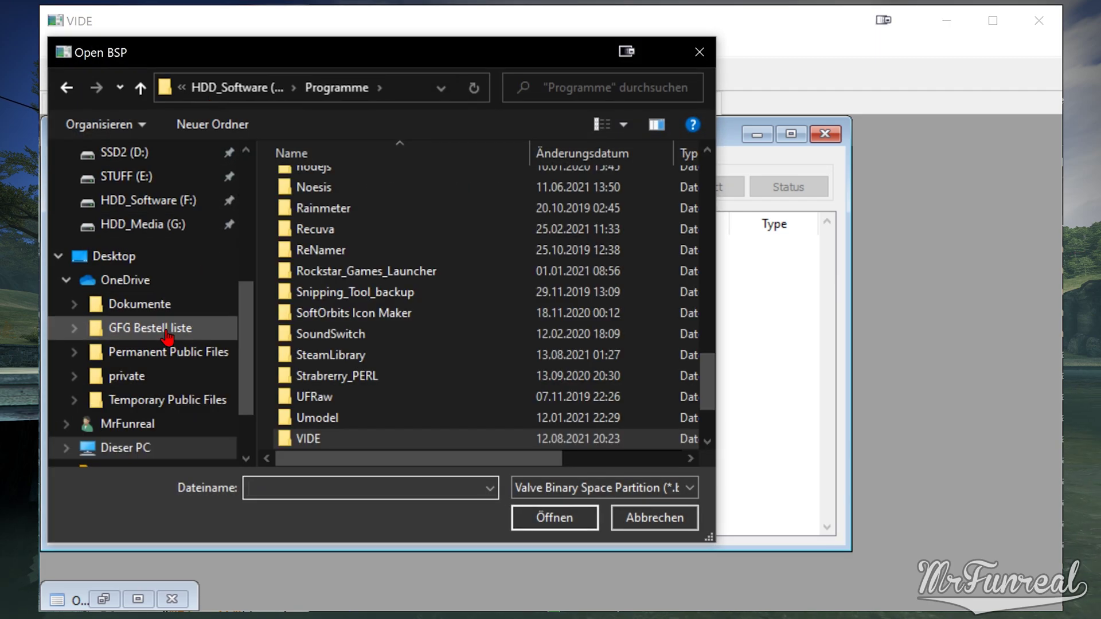
{"action": "scroll", "coordinate": [166, 335], "scroll_direction": "up", "scroll_amount": 2}
{"action": "left_click", "coordinate": [147, 205]}
{"action": "left_click", "coordinate": [235, 87]}
{"action": "left_click", "coordinate": [241, 87]}
{"action": "double_click", "coordinate": [312, 182]}
{"action": "double_click", "coordinate": [328, 349]}
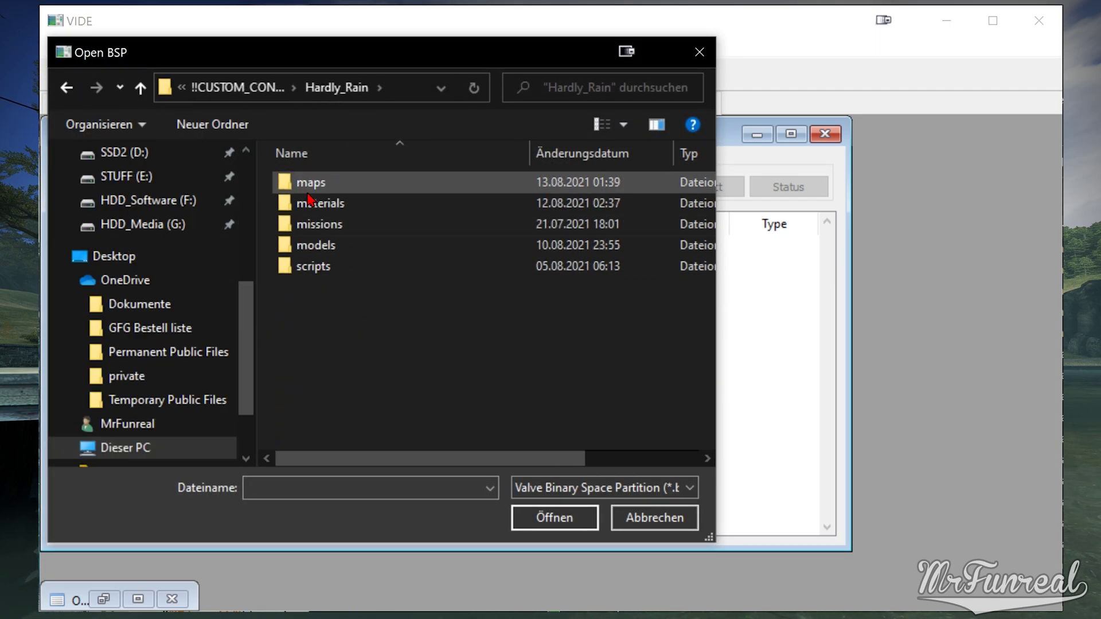
{"action": "double_click", "coordinate": [313, 182]}
{"action": "left_click", "coordinate": [361, 285]}
{"action": "left_click", "coordinate": [555, 517]}
Choose all VTF files inside the c4m5_milltown_escape_norain_cubemaps folder for adding to the pakfile
{"action": "left_click_drag", "start_coordinate": [826, 246], "coordinate": [828, 524]}
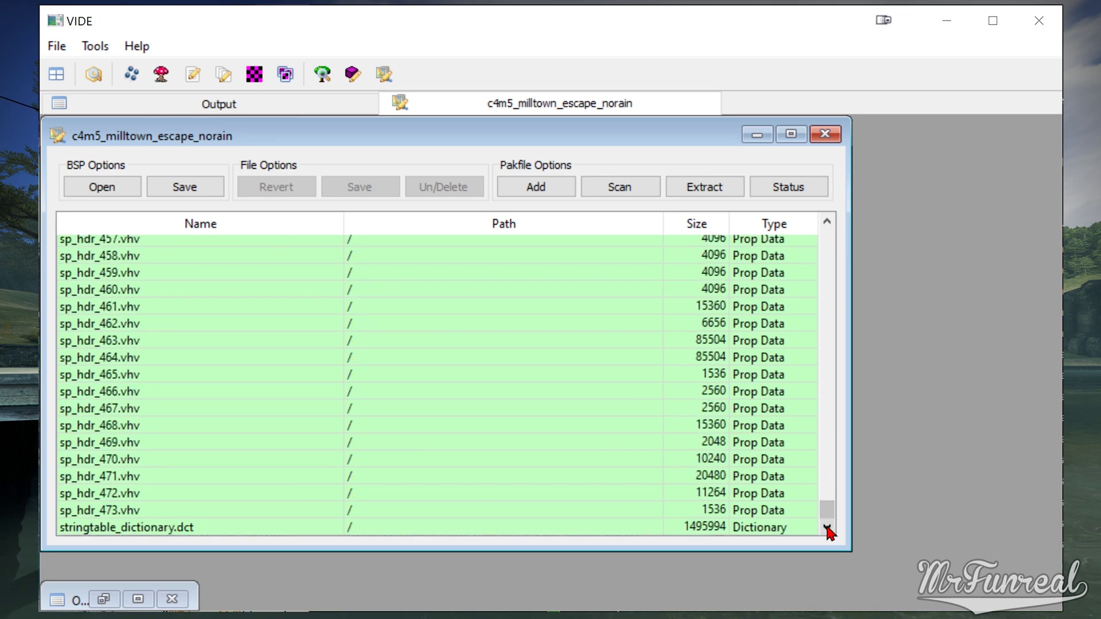
{"action": "left_click", "coordinate": [517, 187]}
{"action": "double_click", "coordinate": [518, 191]}
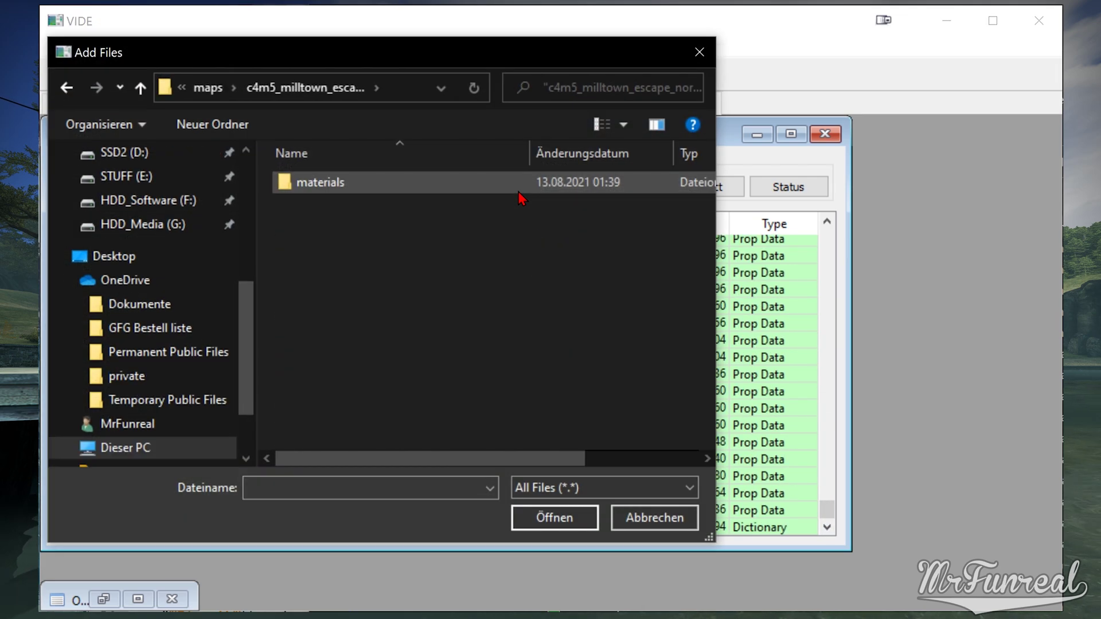
{"action": "double_click", "coordinate": [518, 190]}
{"action": "double_click", "coordinate": [518, 190]}
{"action": "double_click", "coordinate": [518, 190]}
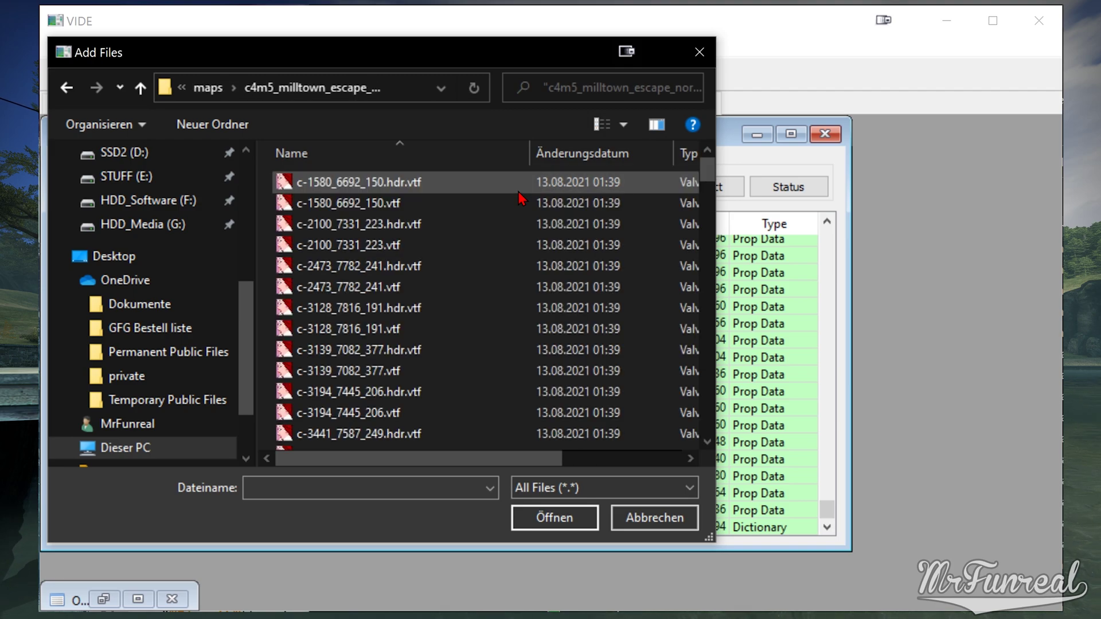
{"action": "key", "text": "ctrl+a"}
{"action": "left_click", "coordinate": [562, 516]}
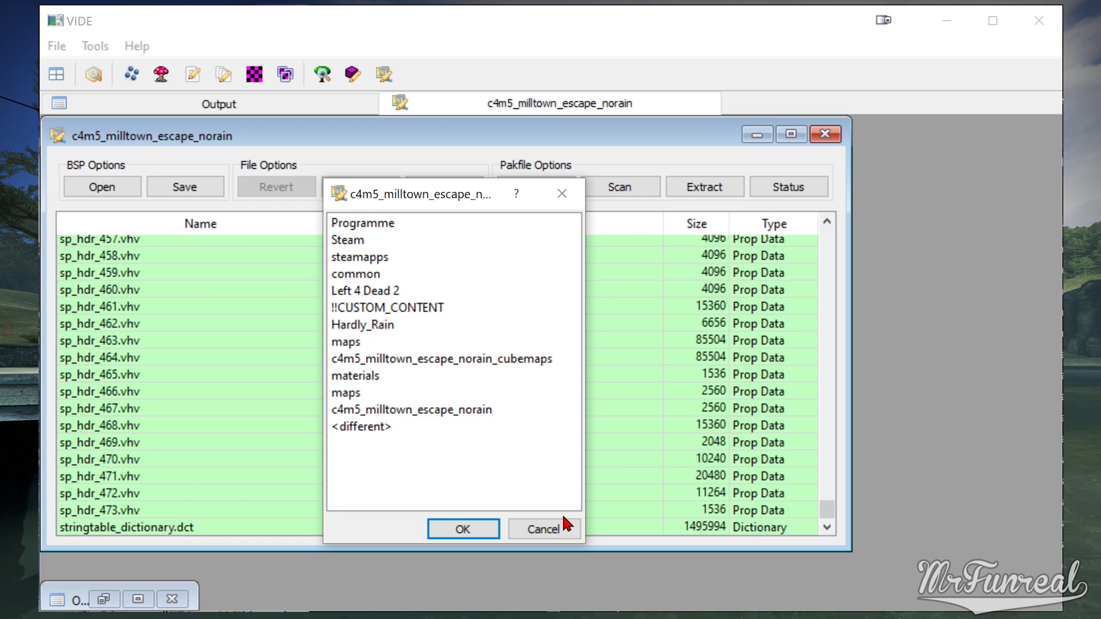
Reject the suggested root folders and add the files using the relative path materials\maps\c4m5_milltown_escape_norain
{"action": "left_click", "coordinate": [548, 529]}
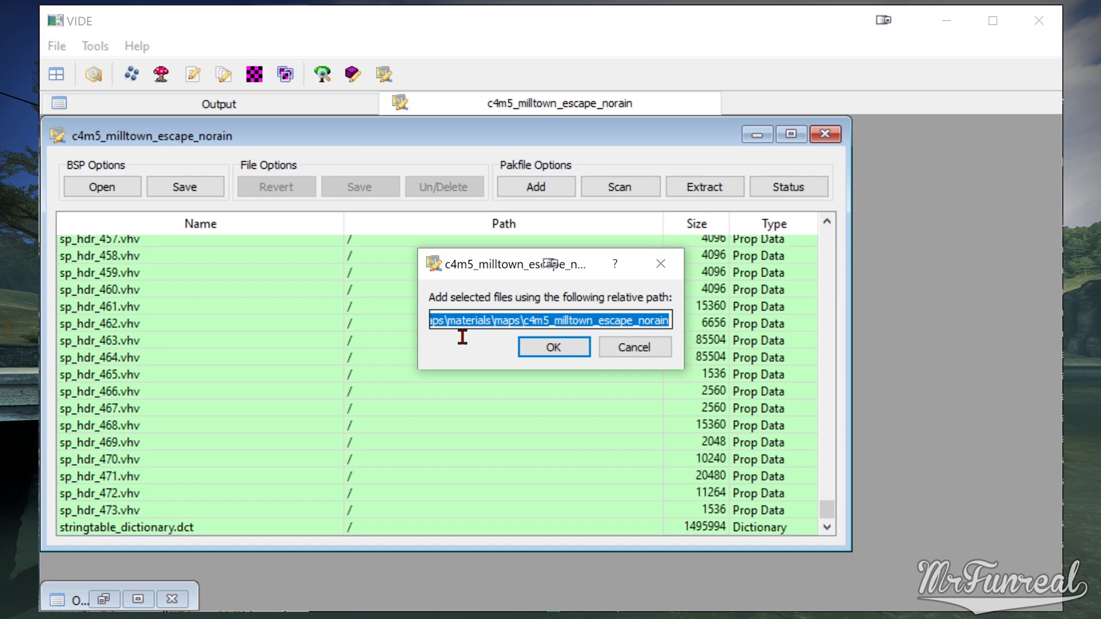
{"action": "left_click_drag", "start_coordinate": [446, 320], "coordinate": [287, 326]}
{"action": "key", "text": "BackSpace"}
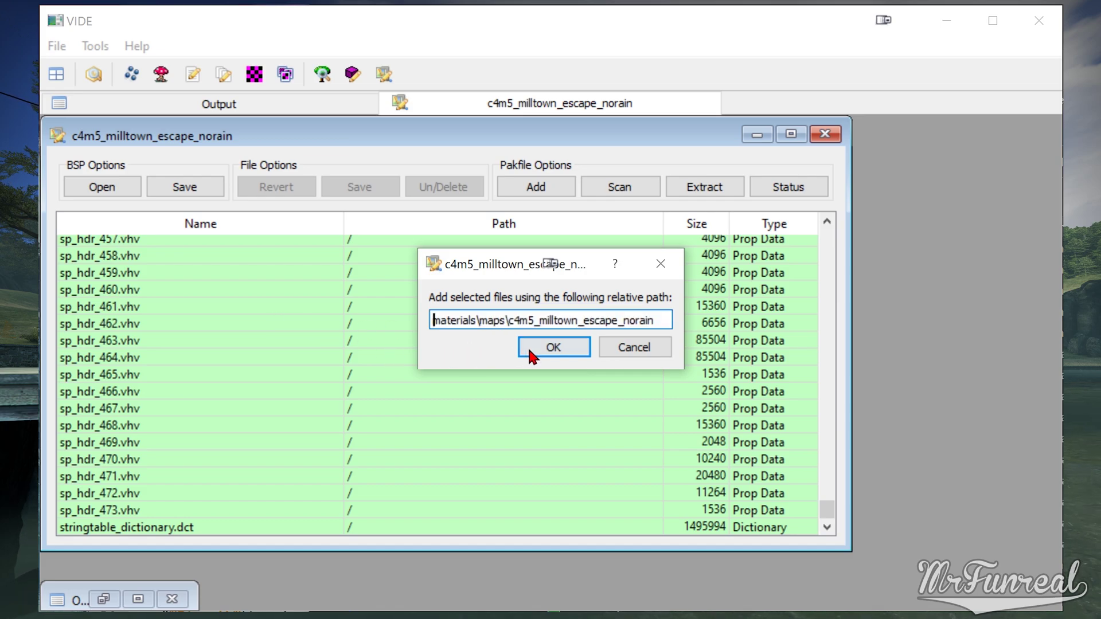
{"action": "left_click", "coordinate": [551, 351]}
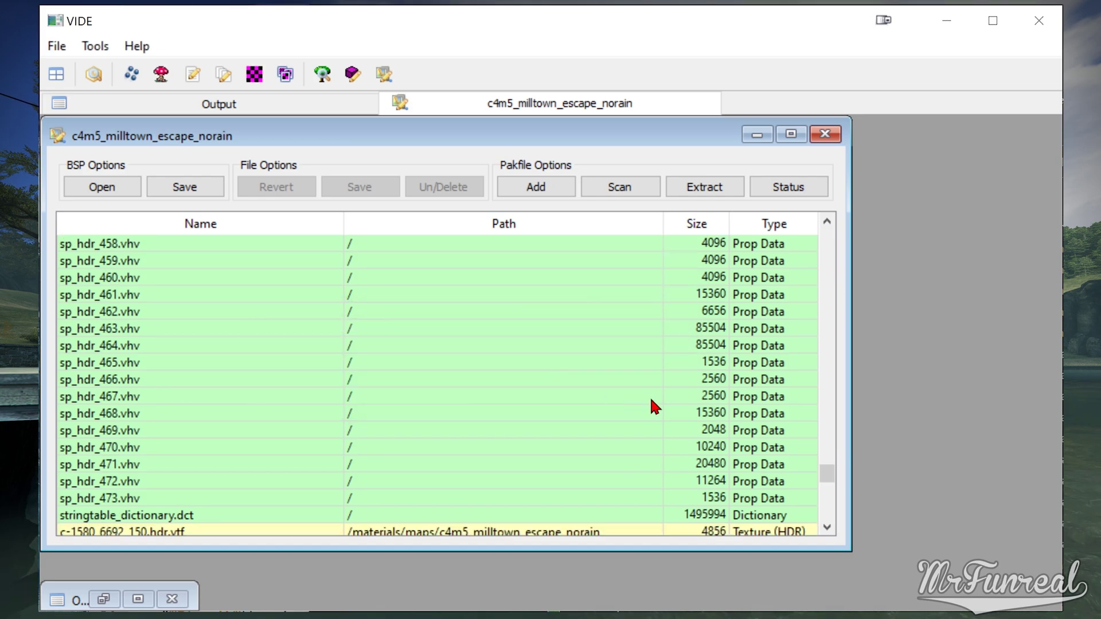
Review the added cubemap textures at the end of the pakfile list, save the BSP, and close the Pakfile Lump Editor
{"action": "scroll", "coordinate": [762, 437], "scroll_direction": "down", "scroll_amount": 3}
{"action": "left_click_drag", "start_coordinate": [829, 476], "coordinate": [837, 525]}
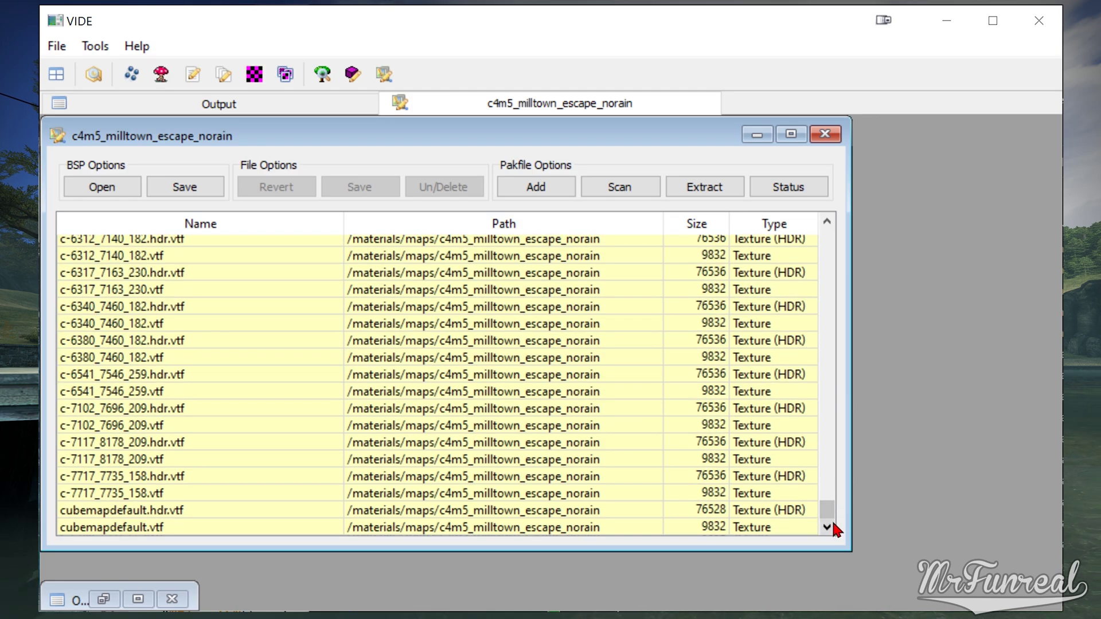
{"action": "left_click", "coordinate": [183, 189]}
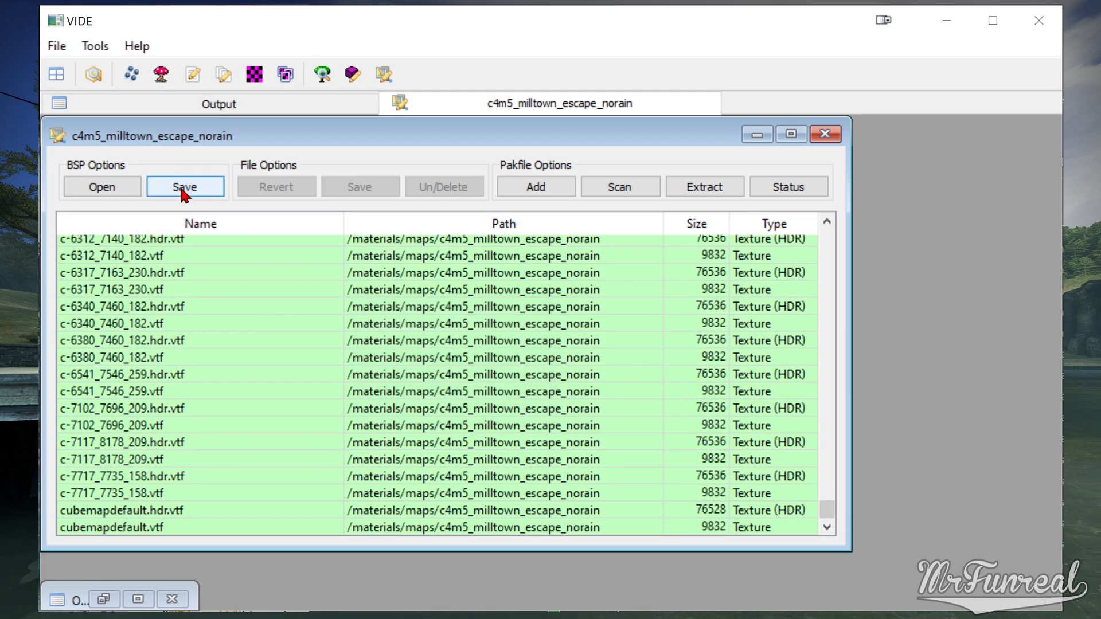
{"action": "left_click", "coordinate": [824, 135]}
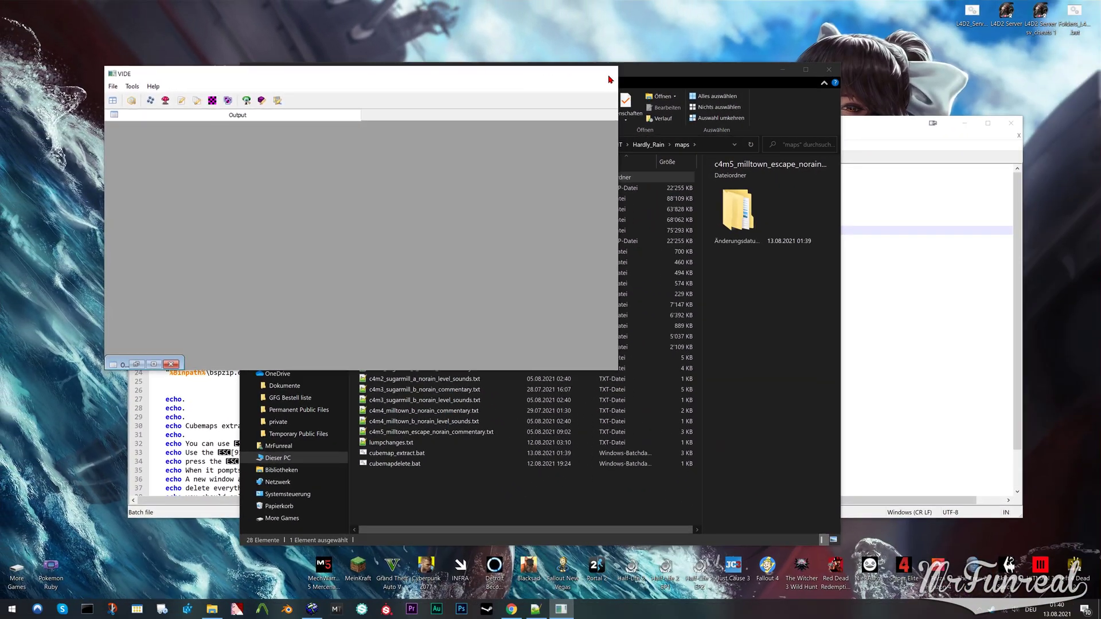
Close VIDE and delete c4m5_milltown_escape_norain.bsp.backup from the Hardly_Rain maps folder
{"action": "left_click", "coordinate": [1038, 20]}
{"action": "left_click", "coordinate": [447, 190]}
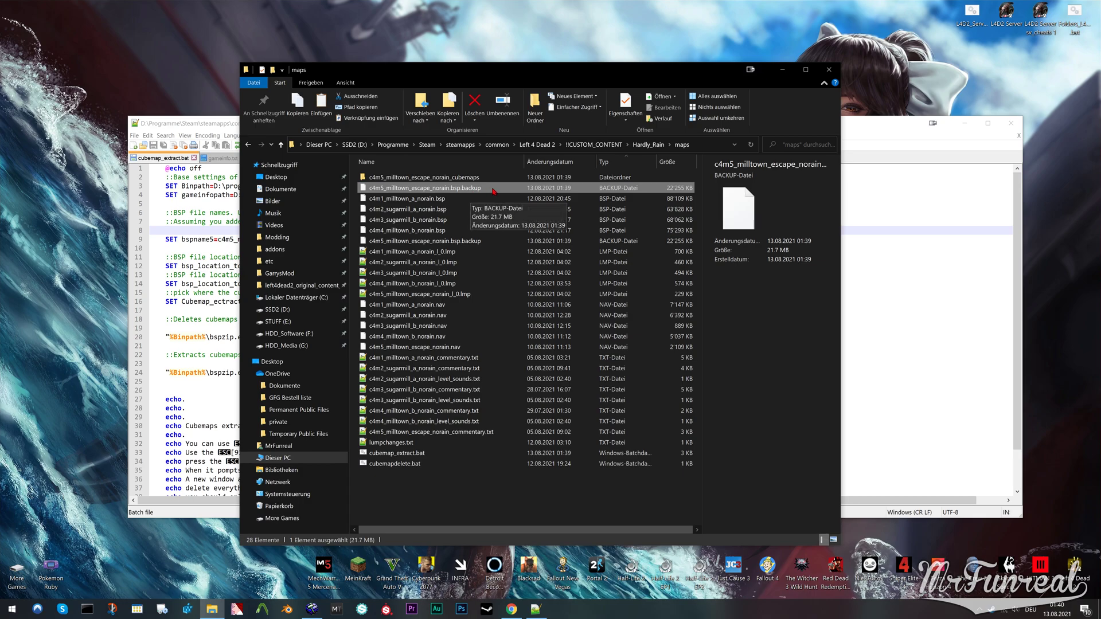
{"action": "key", "text": "Delete"}
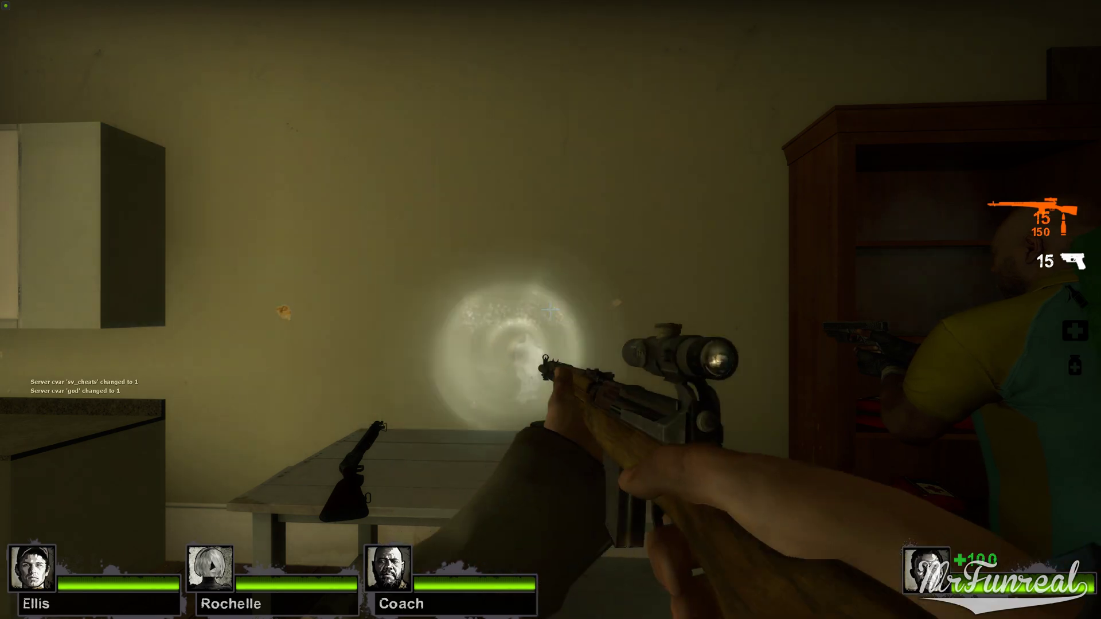
Switch to Left 4 Dead 2, equip the ENV BALLS, and examine the map's cubemap reflections indoors and outside the safe room
{"action": "left_click", "coordinate": [550, 309]}
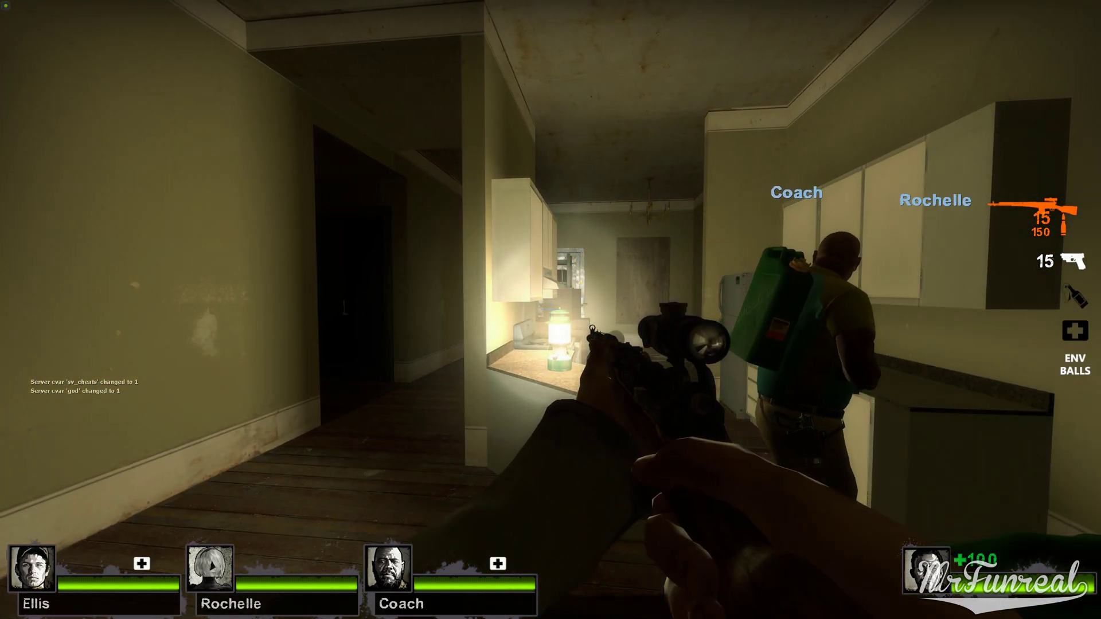
{"action": "key", "text": "5"}
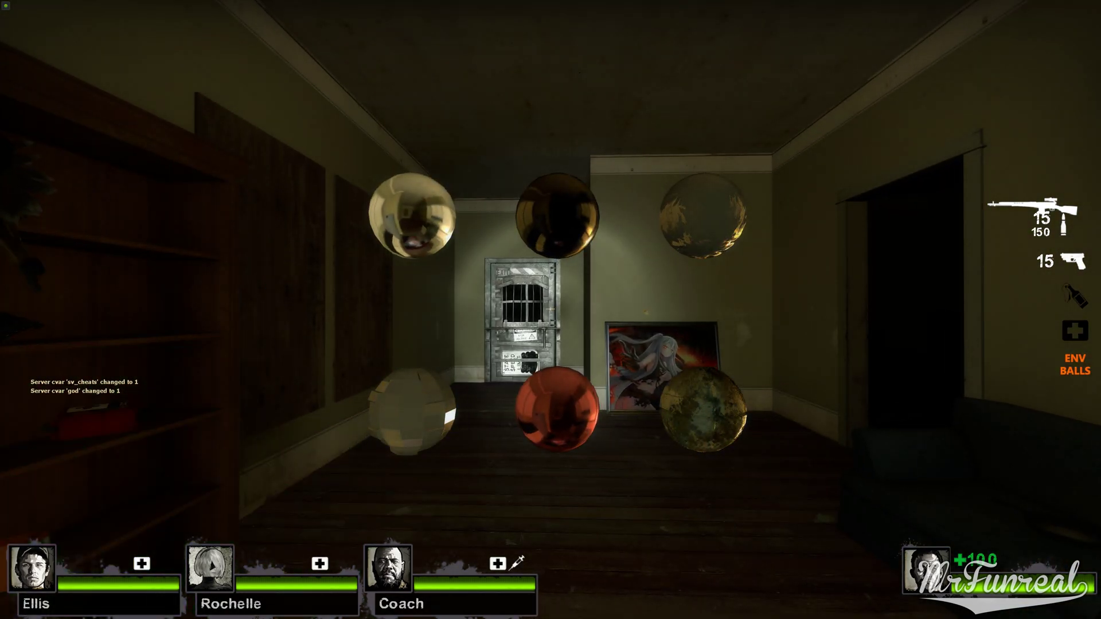
{"action": "key", "text": "w"}
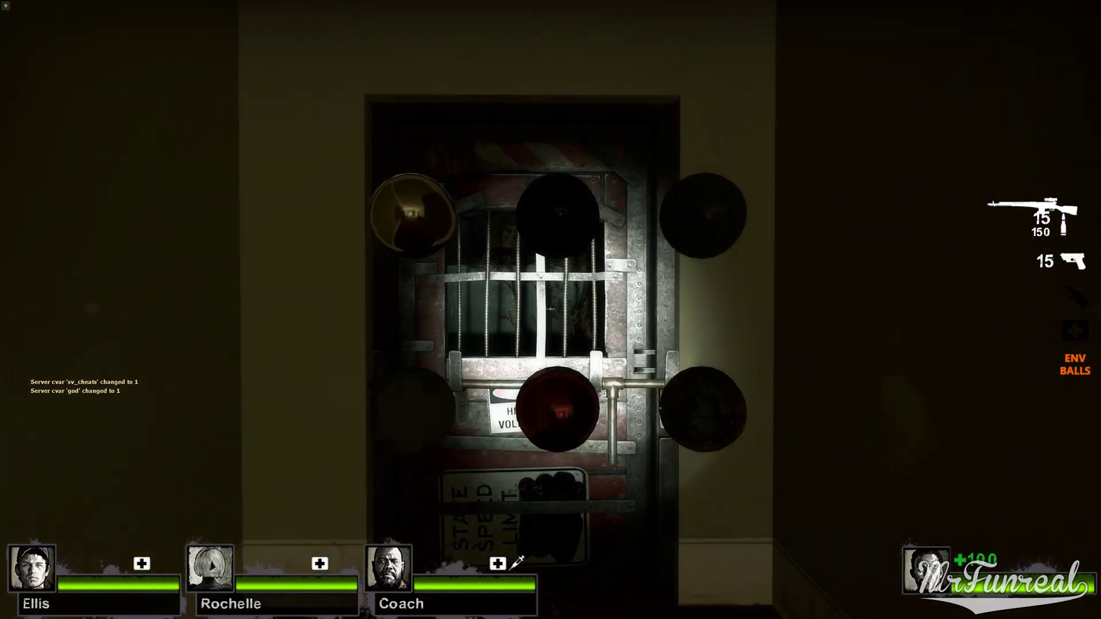
{"action": "key", "text": "w"}
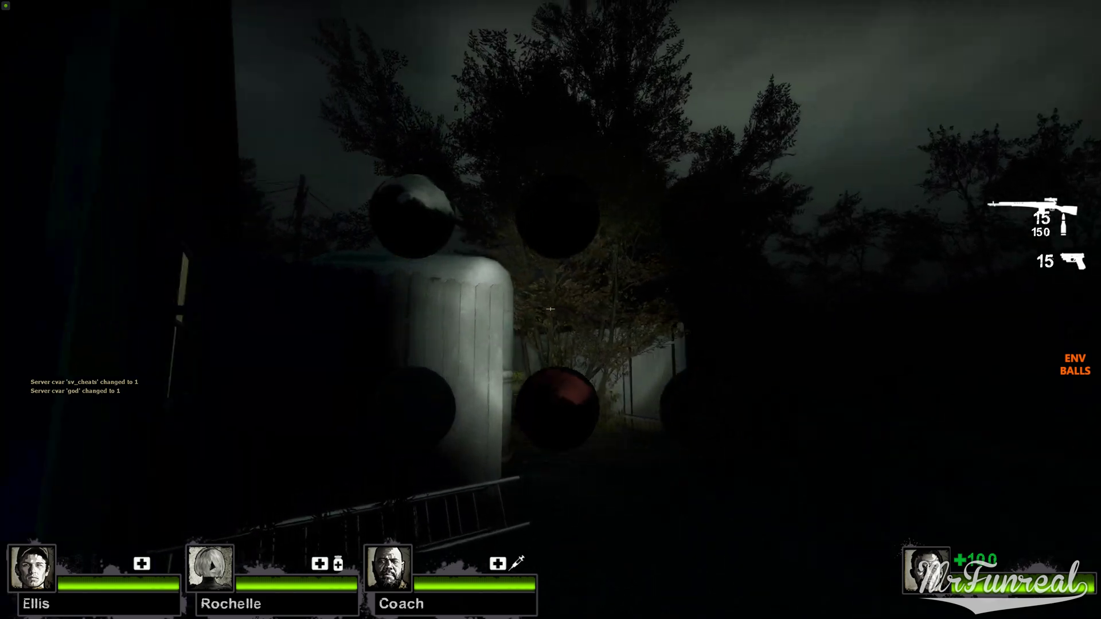
{"action": "key", "text": "w"}
{"action": "key", "text": "grave"}
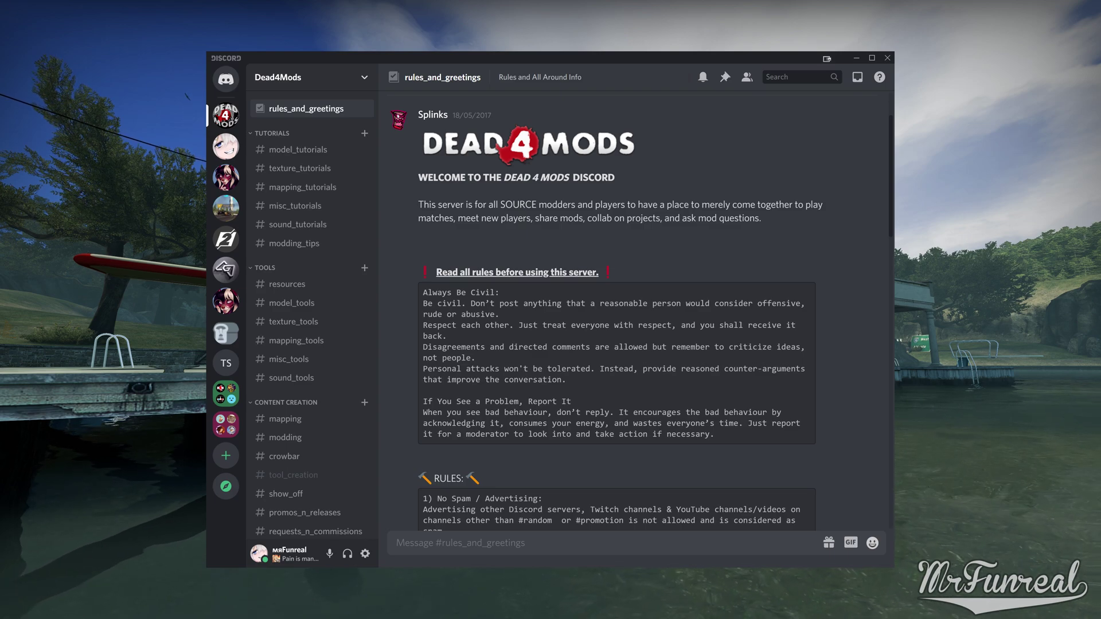
Switch to Discord and open the server directly below Dead4Mods to view its greetings channel
{"action": "left_click", "coordinate": [225, 146]}
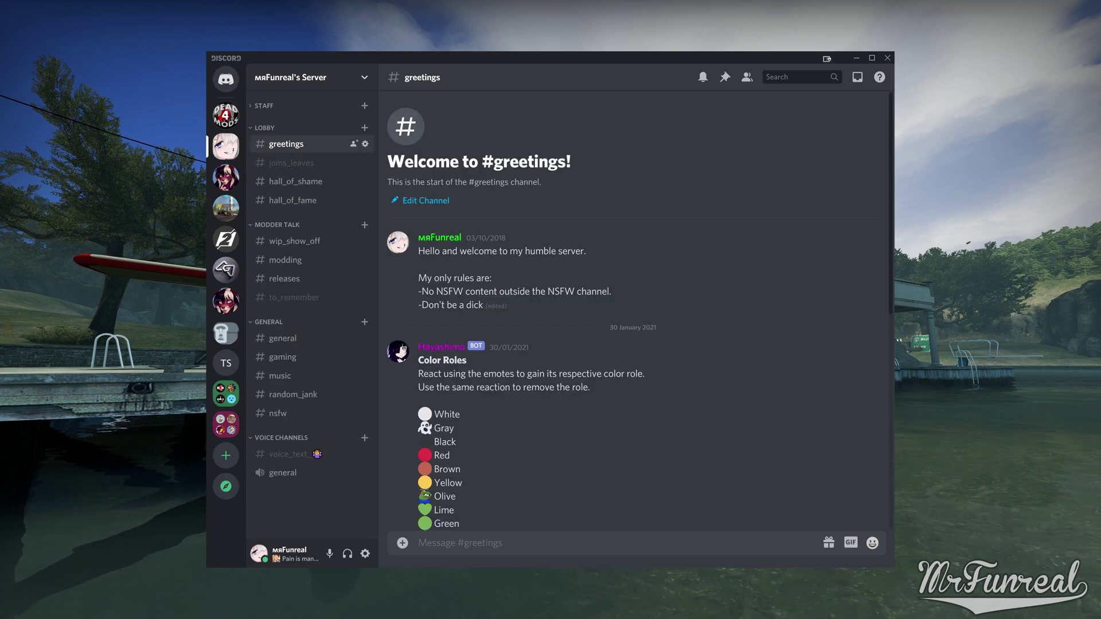